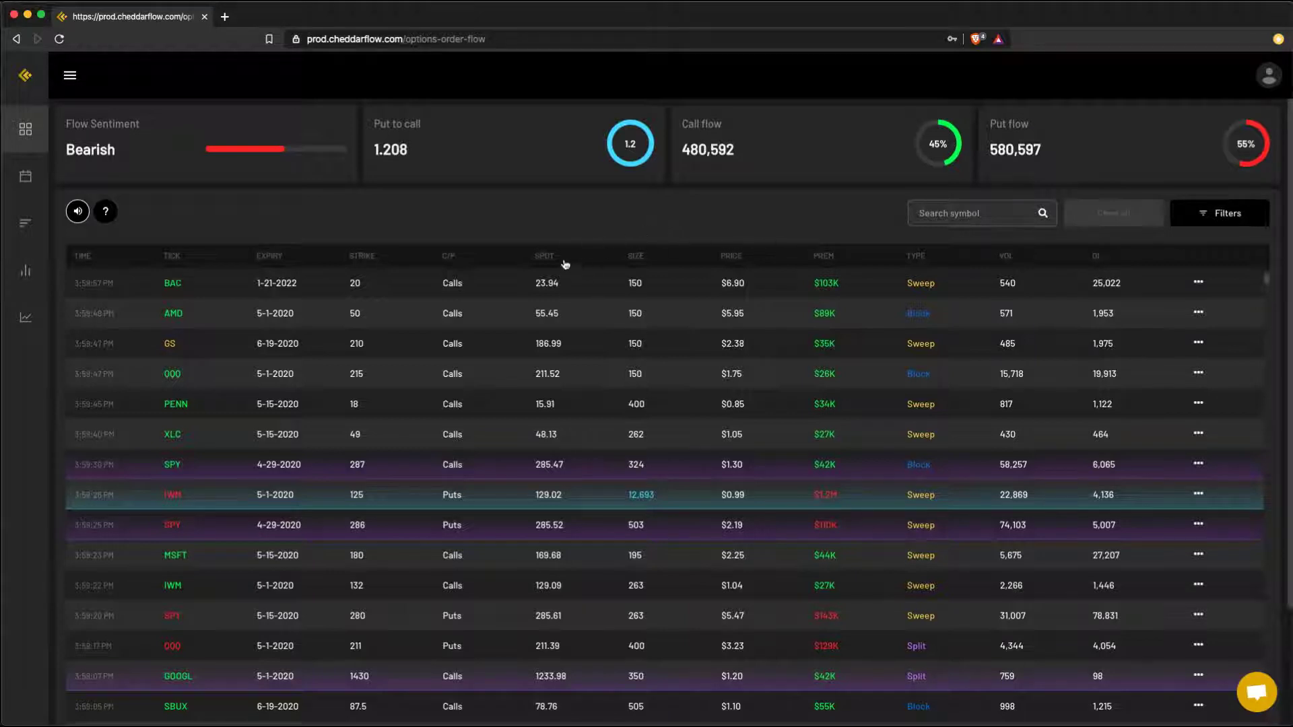
# Move the Spot column right and back before Size, then view the GS order's full details.
pyautogui.moveTo(547, 259); pyautogui.dragTo(654, 258)
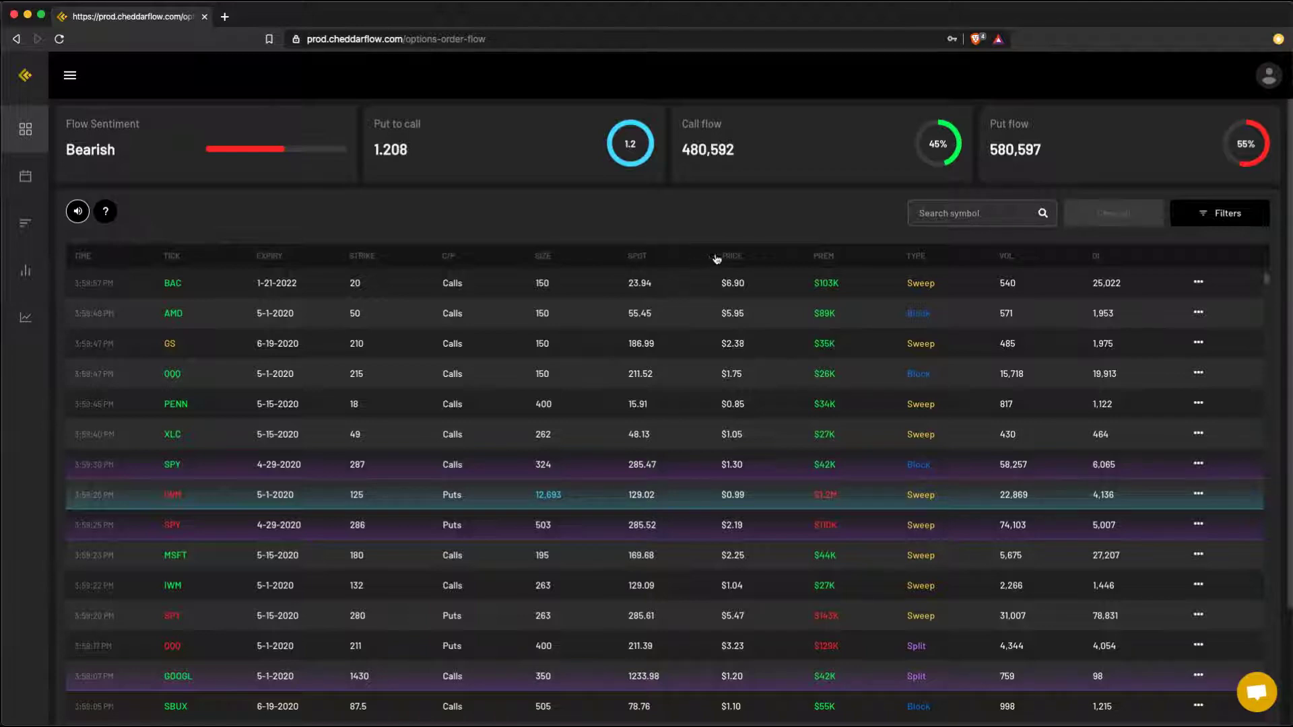
pyautogui.moveTo(726, 257); pyautogui.dragTo(647, 254)
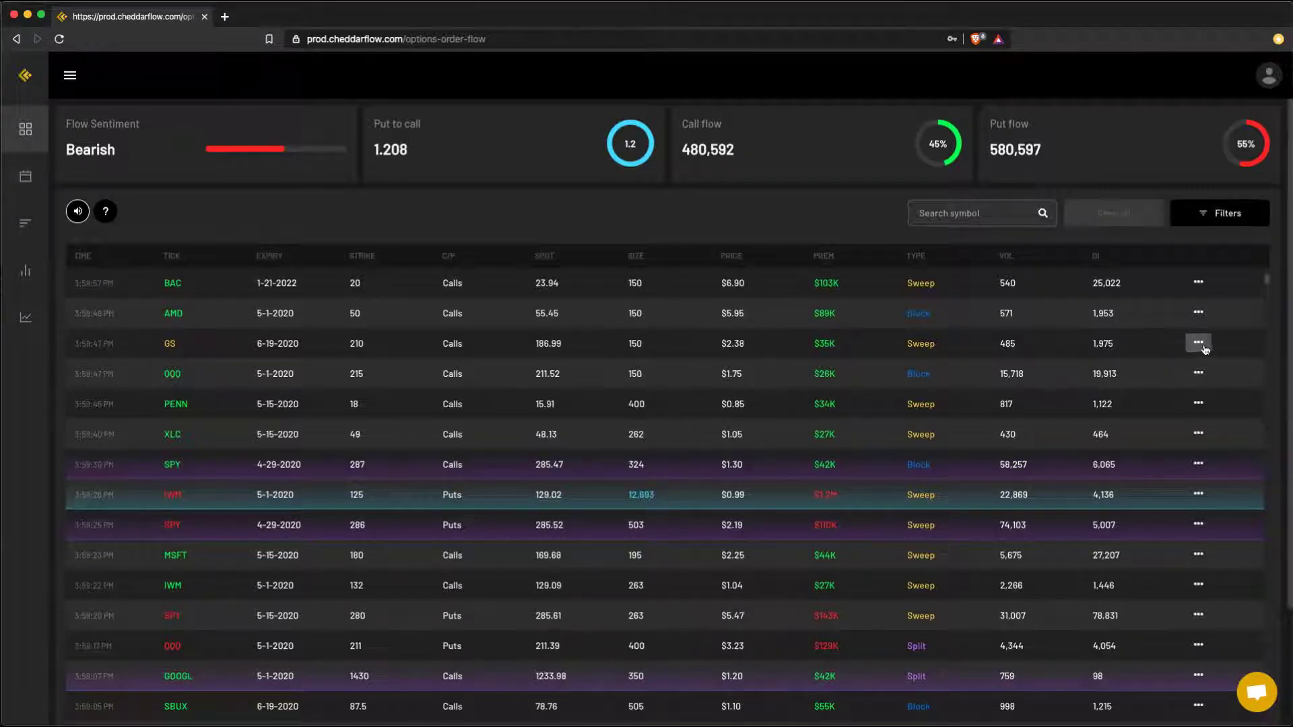
pyautogui.click(1199, 344)
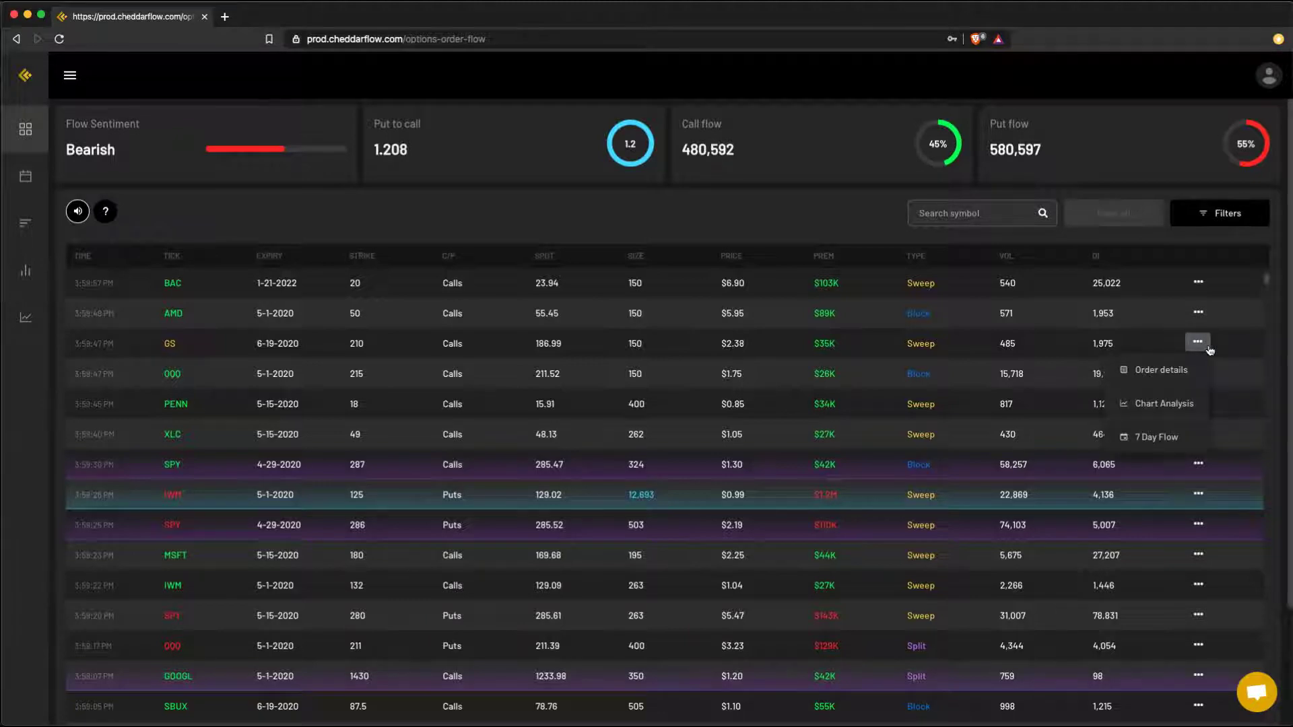
pyautogui.click(1151, 374)
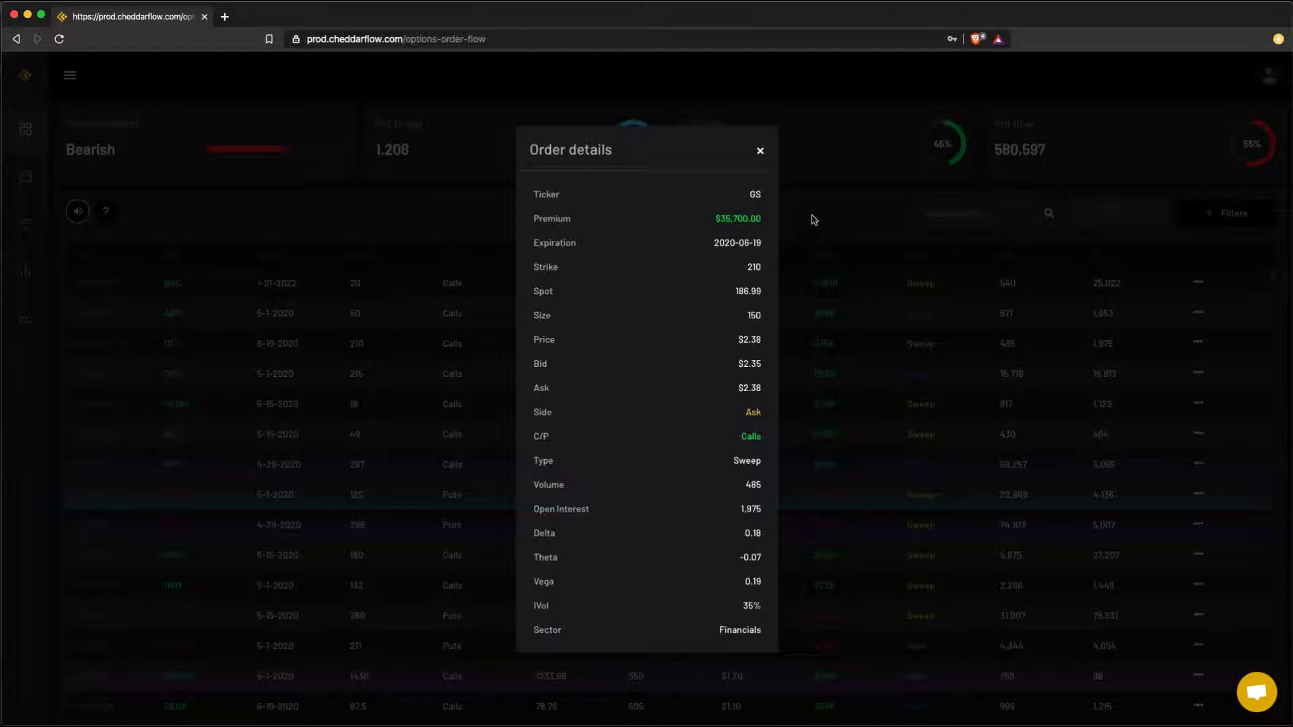
pyautogui.click(761, 150)
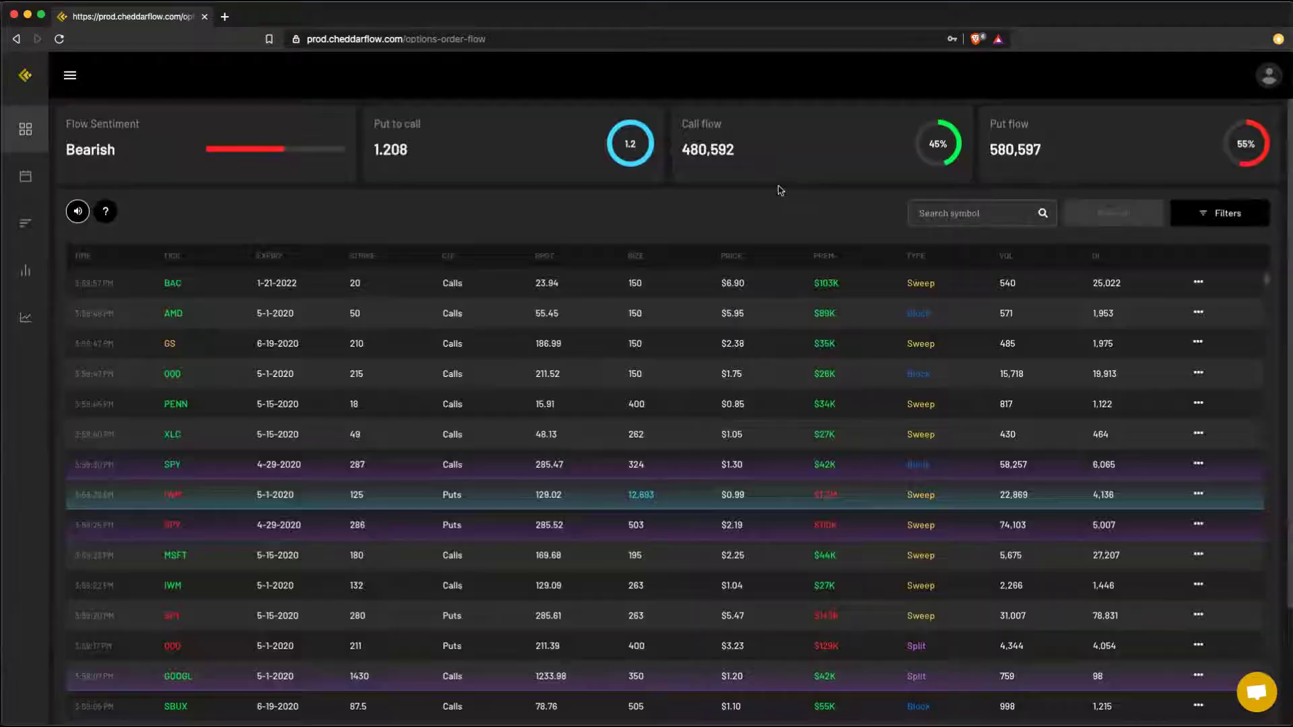
# View a GS price chart and GS's seven-day option flow, then return to the live dashboard.
pyautogui.click(1196, 343)
pyautogui.click(1164, 407)
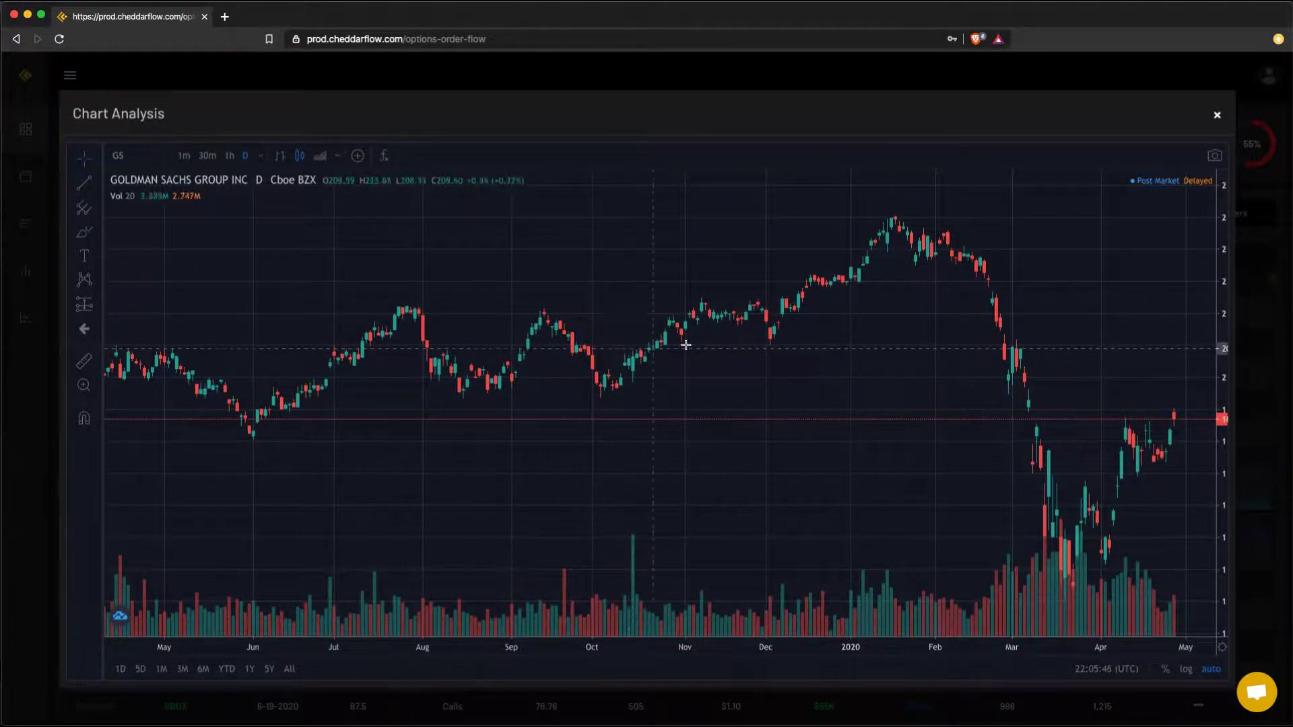
pyautogui.click(1217, 116)
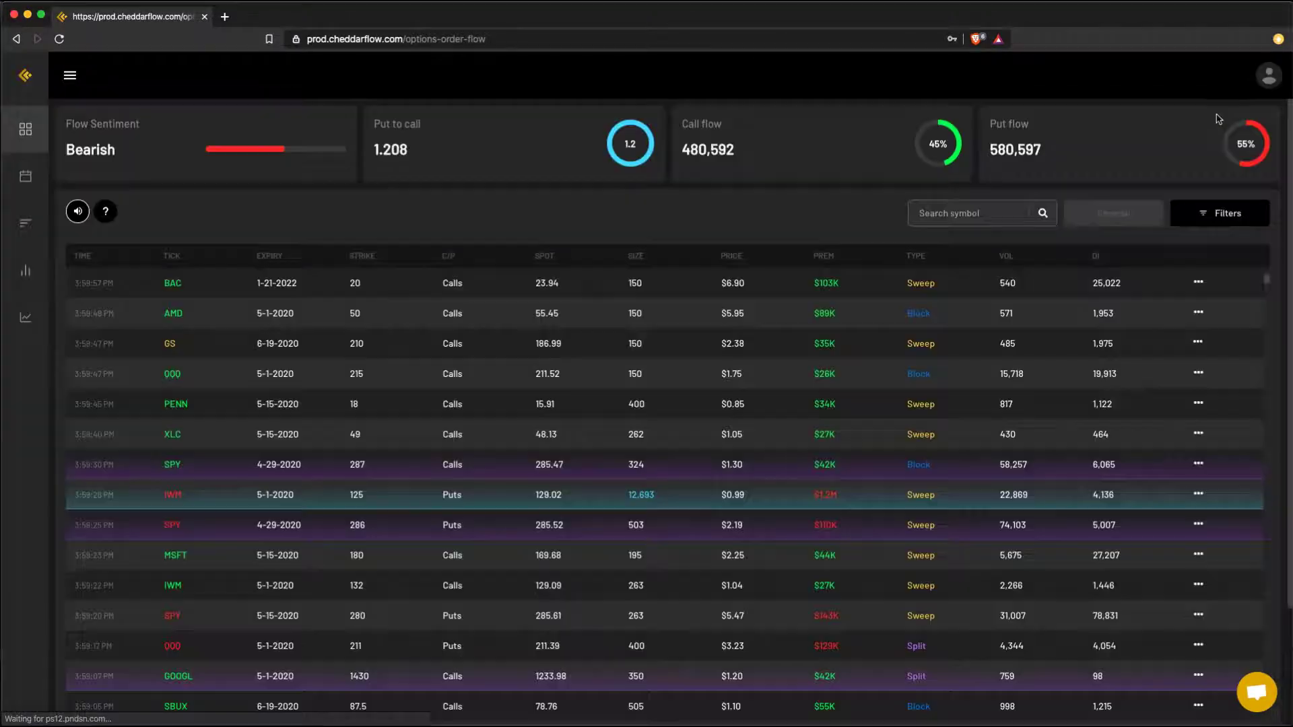
pyautogui.click(1197, 342)
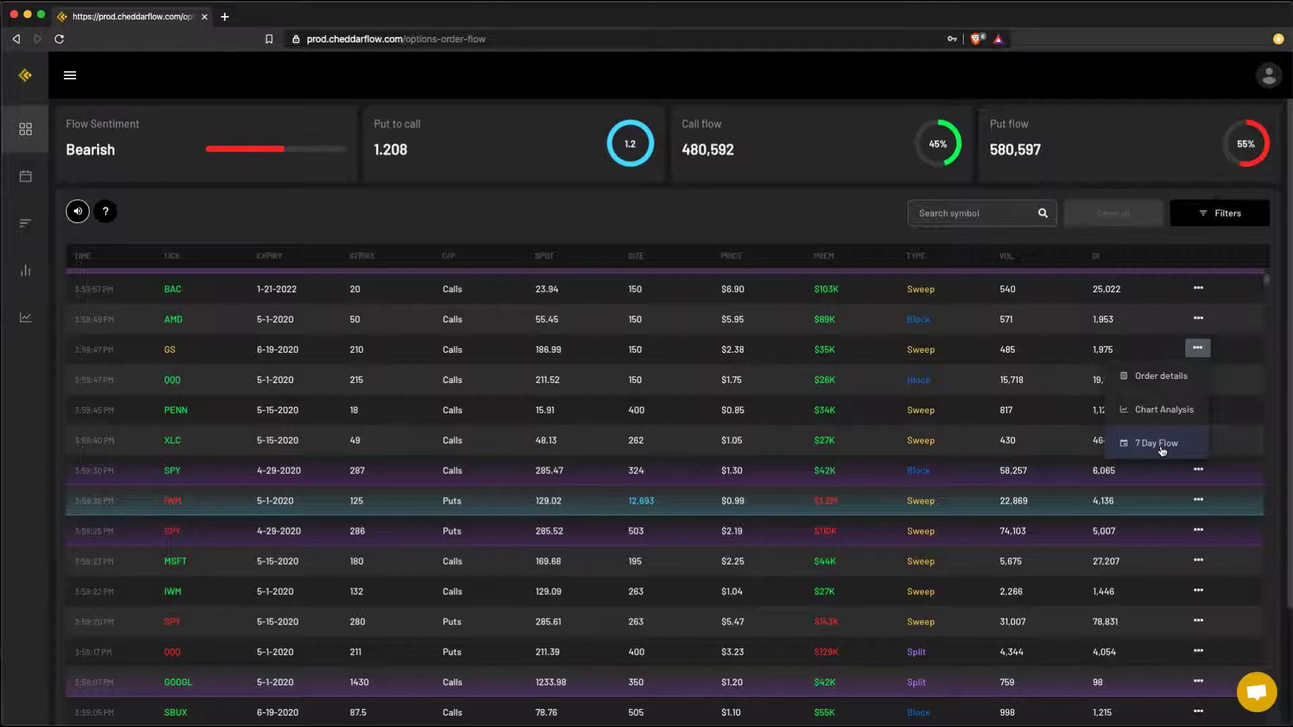
pyautogui.click(1161, 448)
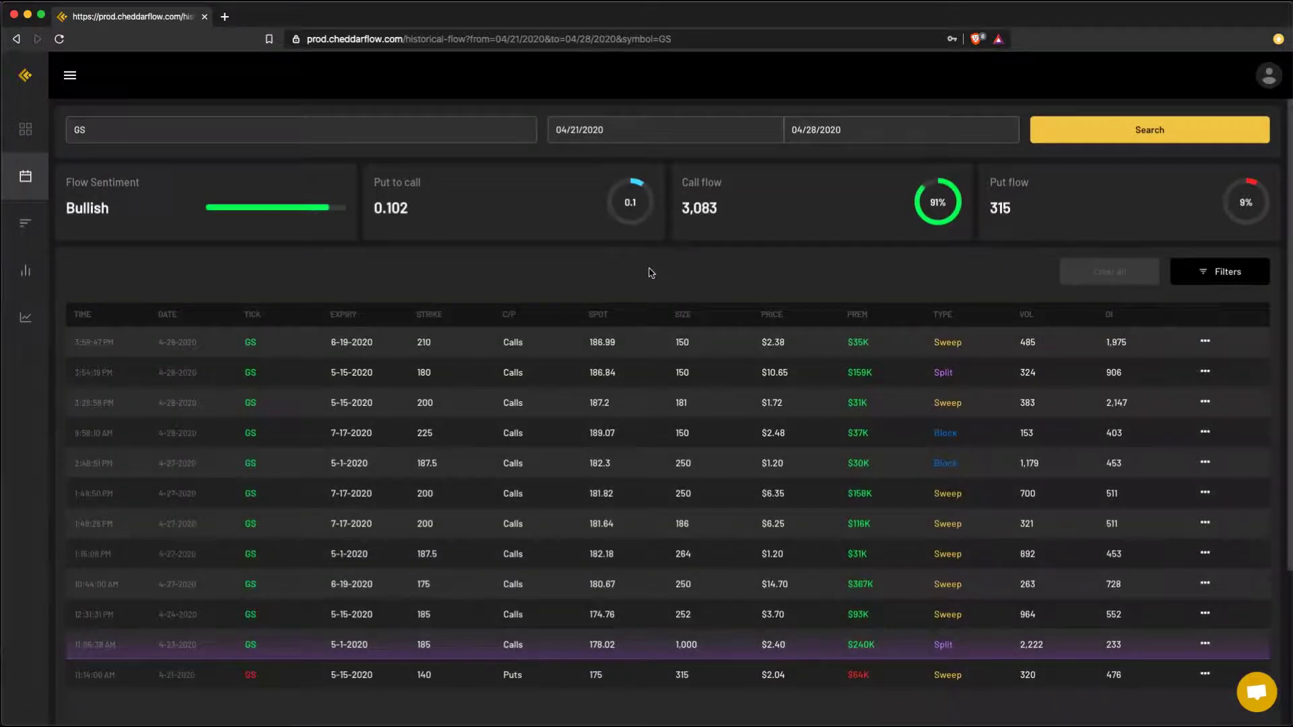
pyautogui.press('super+bracketleft')
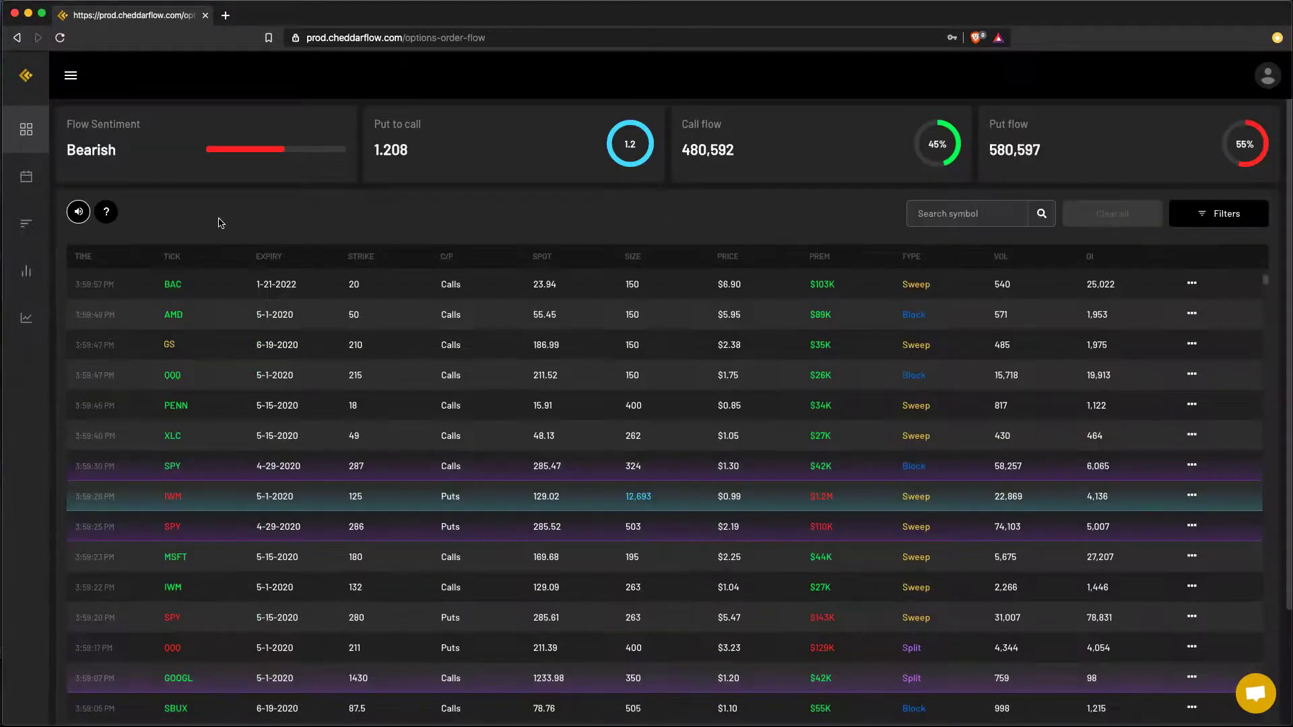
# Filter to GS orders, try opening and above-ask order filters, then clear all filters.
pyautogui.click(171, 349)
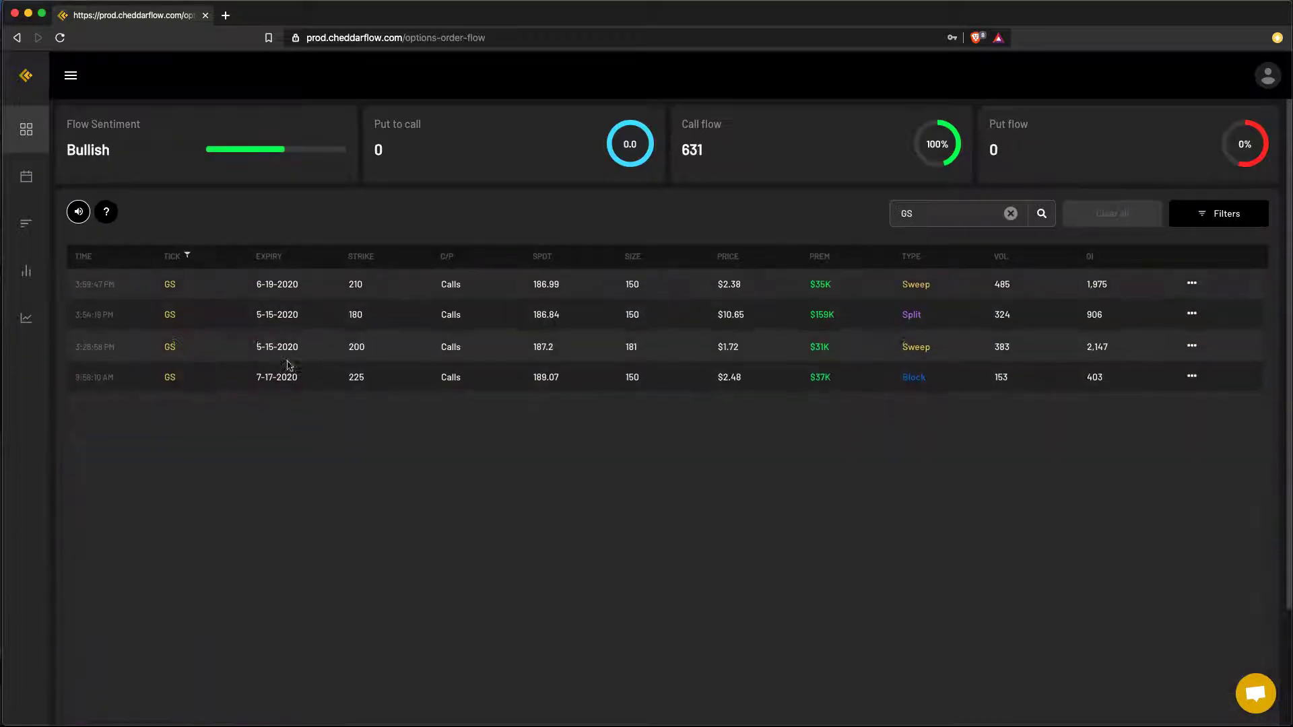
pyautogui.click(1011, 213)
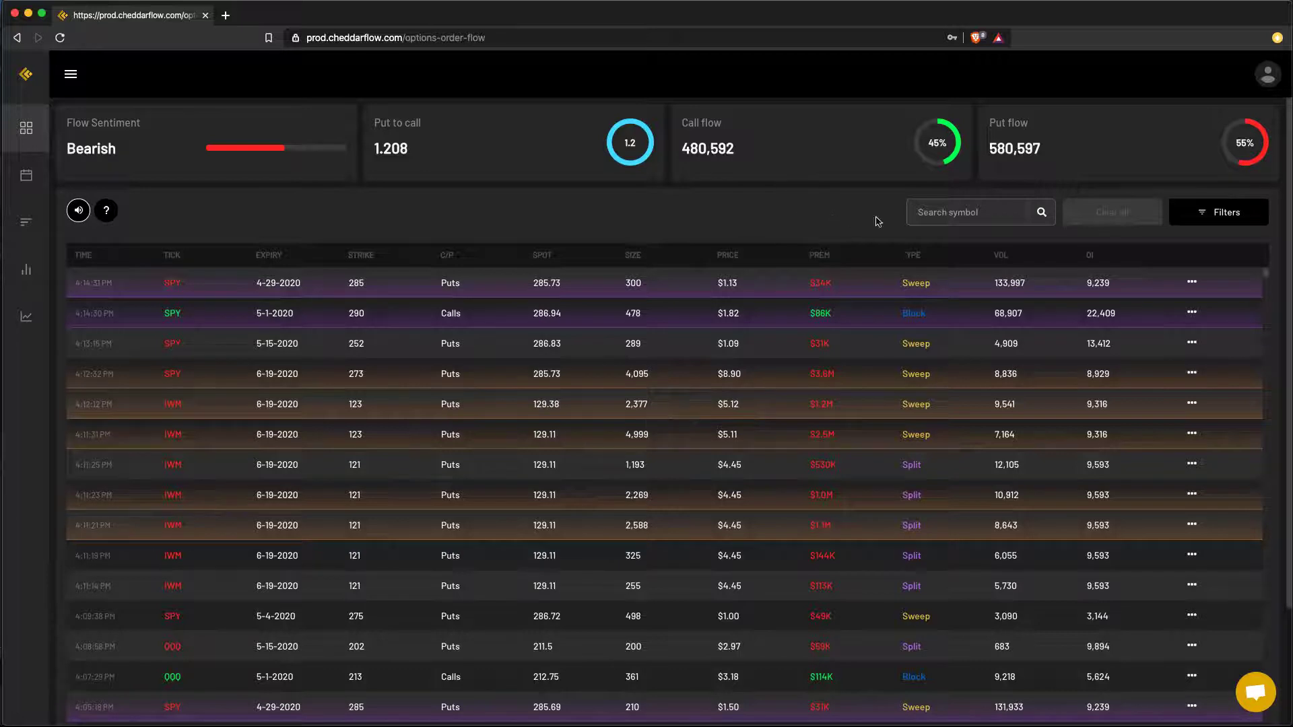
pyautogui.click(1218, 216)
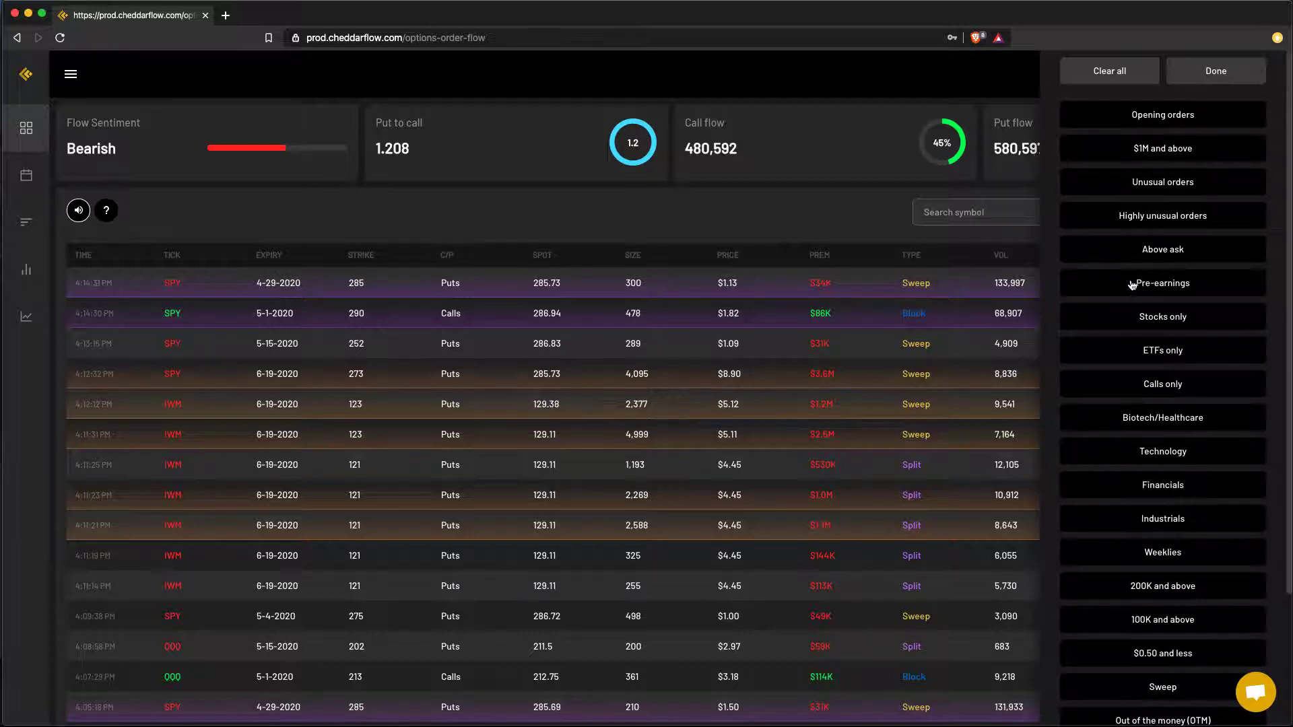
pyautogui.click(1151, 116)
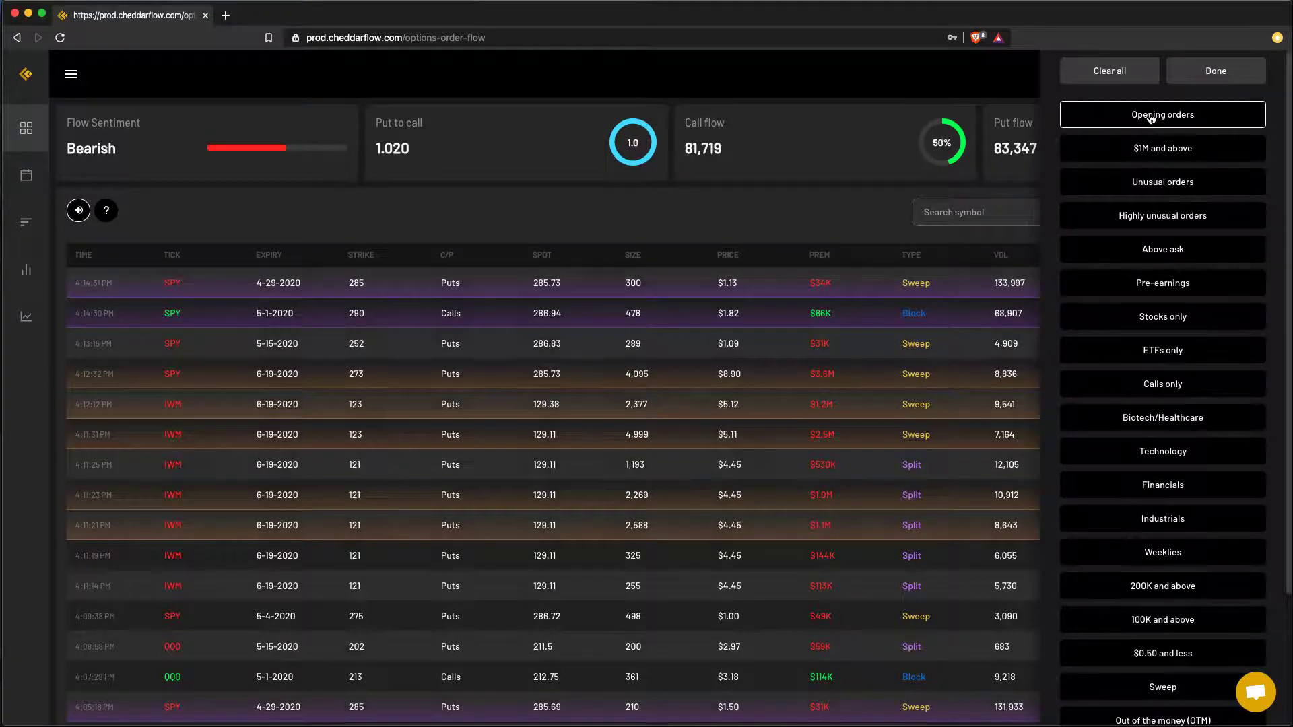
pyautogui.click(1154, 253)
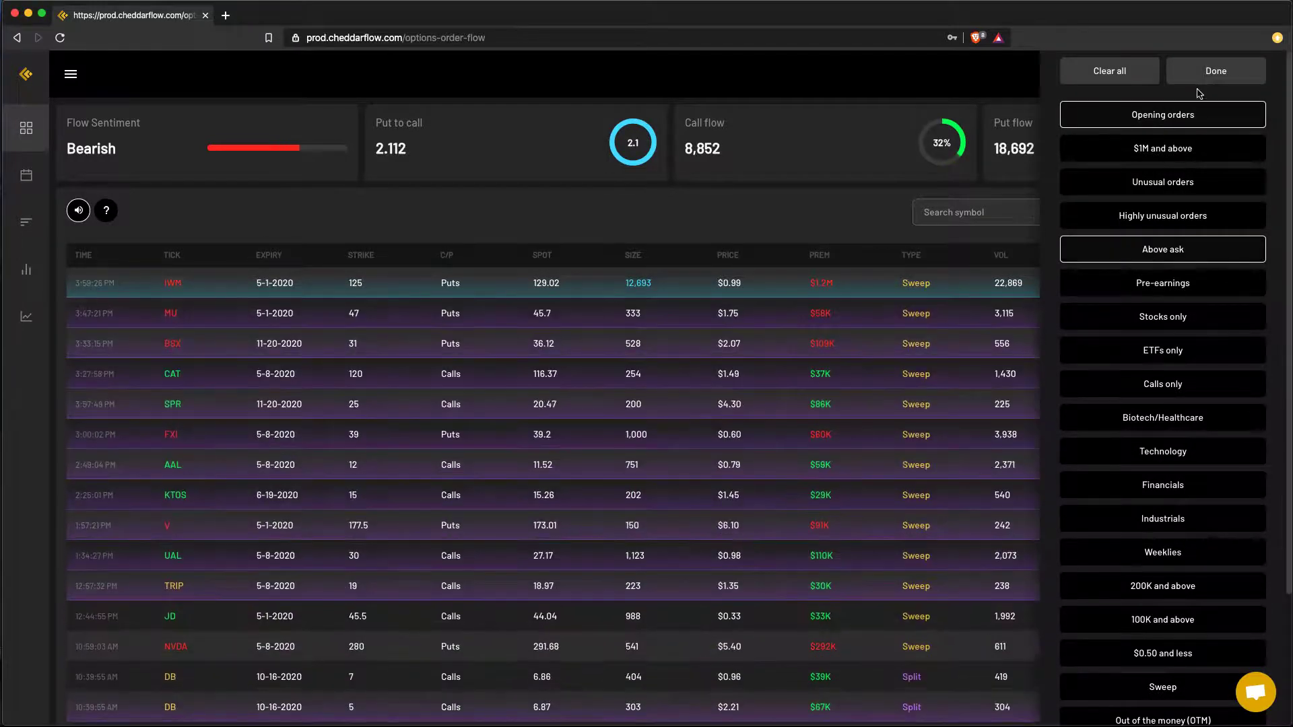
pyautogui.click(1212, 78)
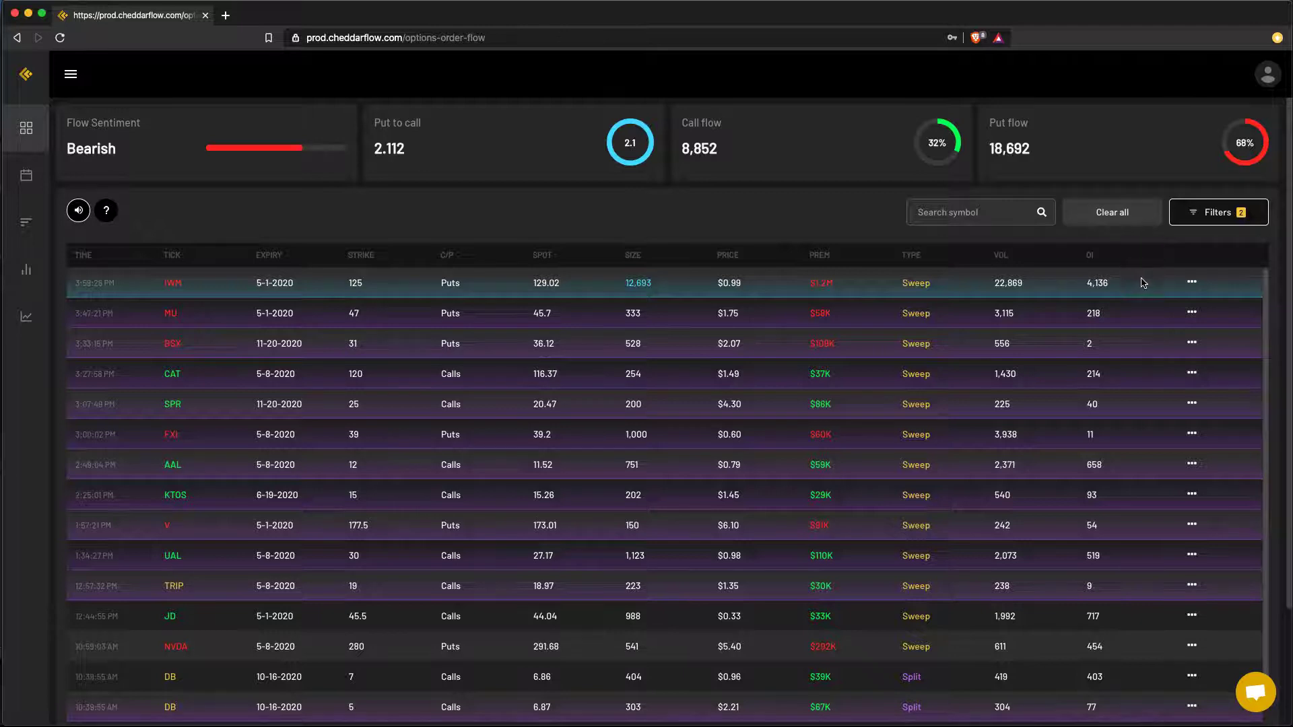
pyautogui.click(1219, 213)
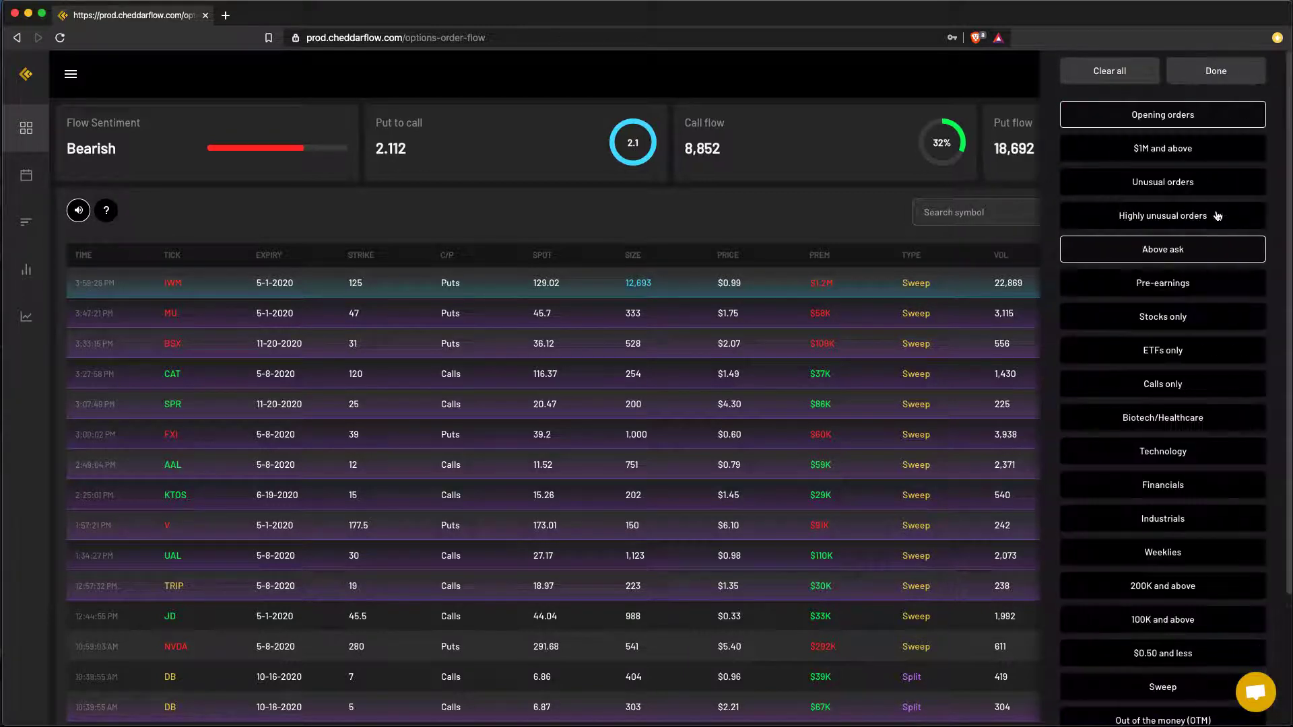
pyautogui.click(1216, 72)
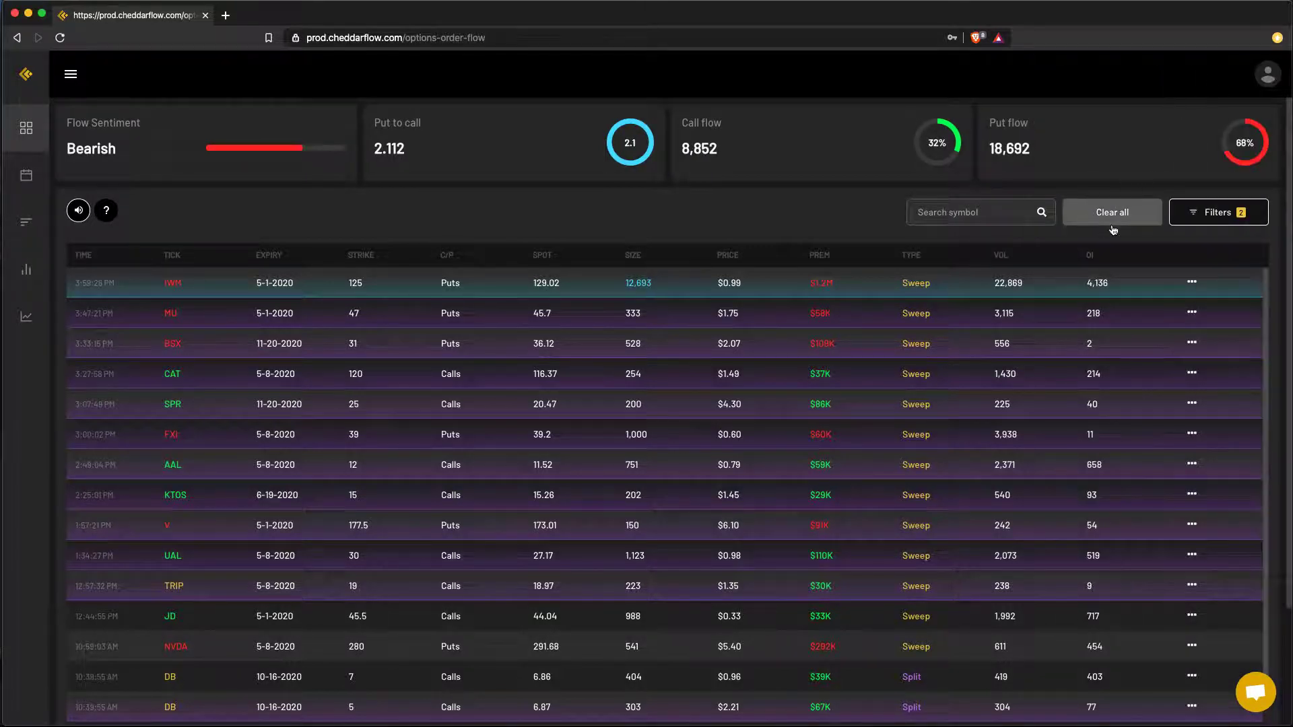
pyautogui.click(1102, 214)
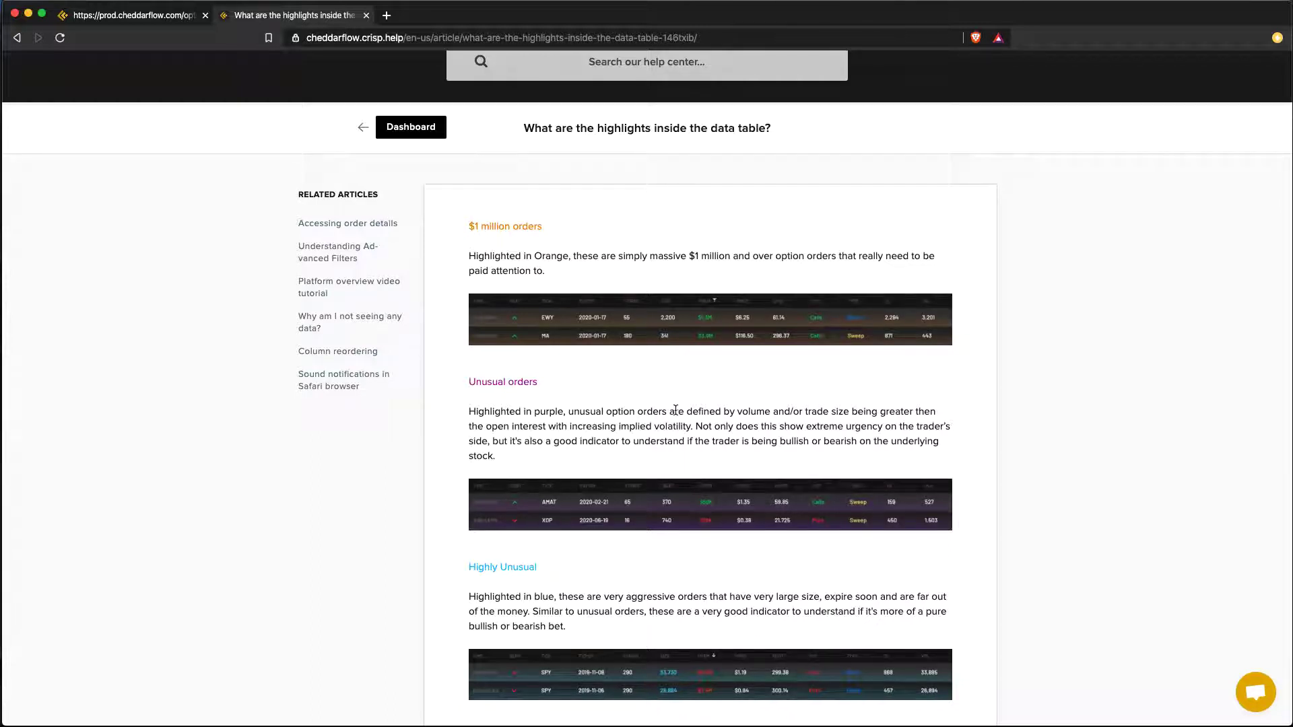
# Scroll the highlights article past Size lots to Repeat call activity and the publication date.
pyautogui.scroll(-3, 671, 509)
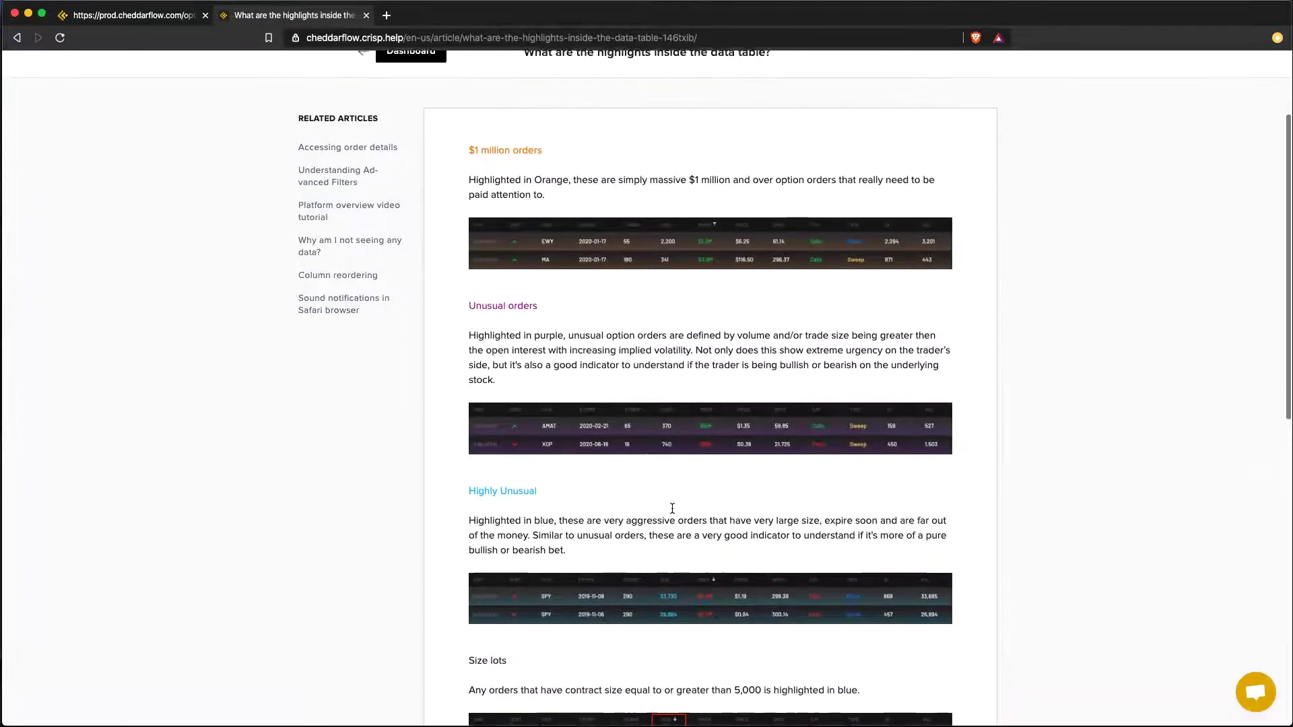
pyautogui.scroll(-1, 632, 493)
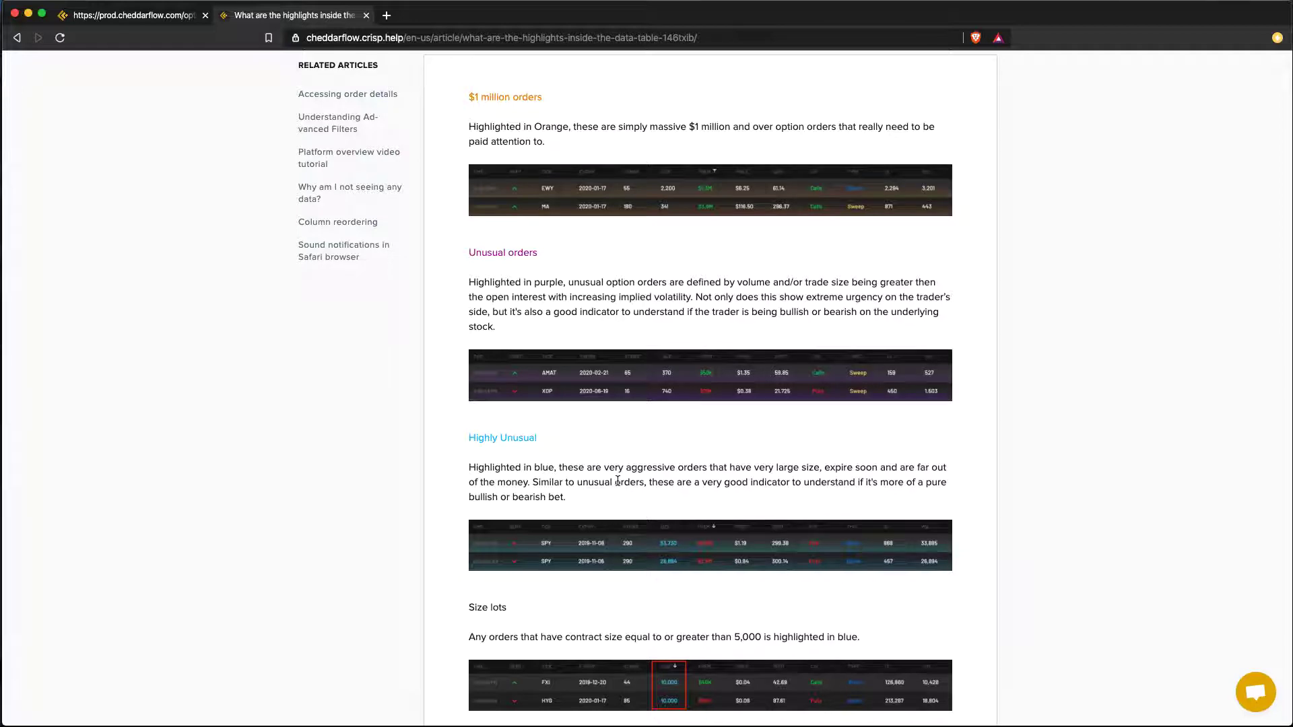
pyautogui.scroll(-5, 617, 480)
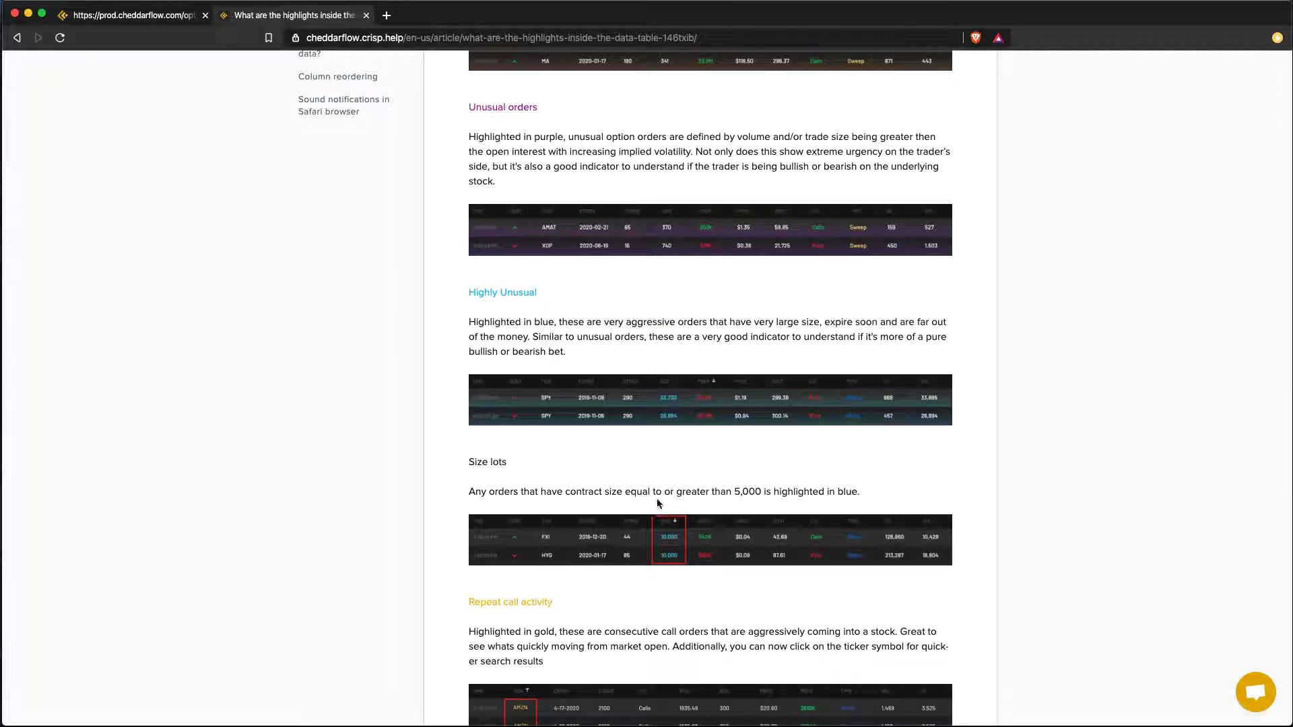
pyautogui.scroll(-3, 644, 509)
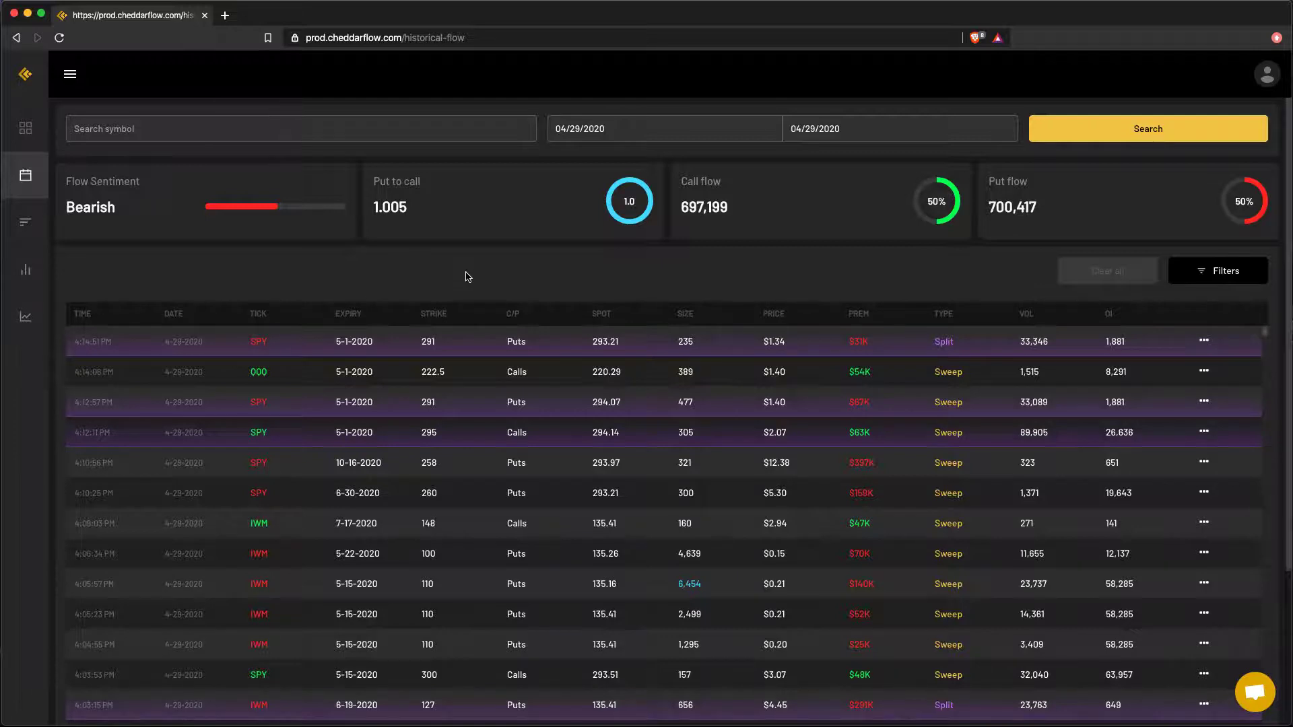
# Search historical flow for the 04/27/2020 to 04/28/2020 date range.
pyautogui.click(618, 129)
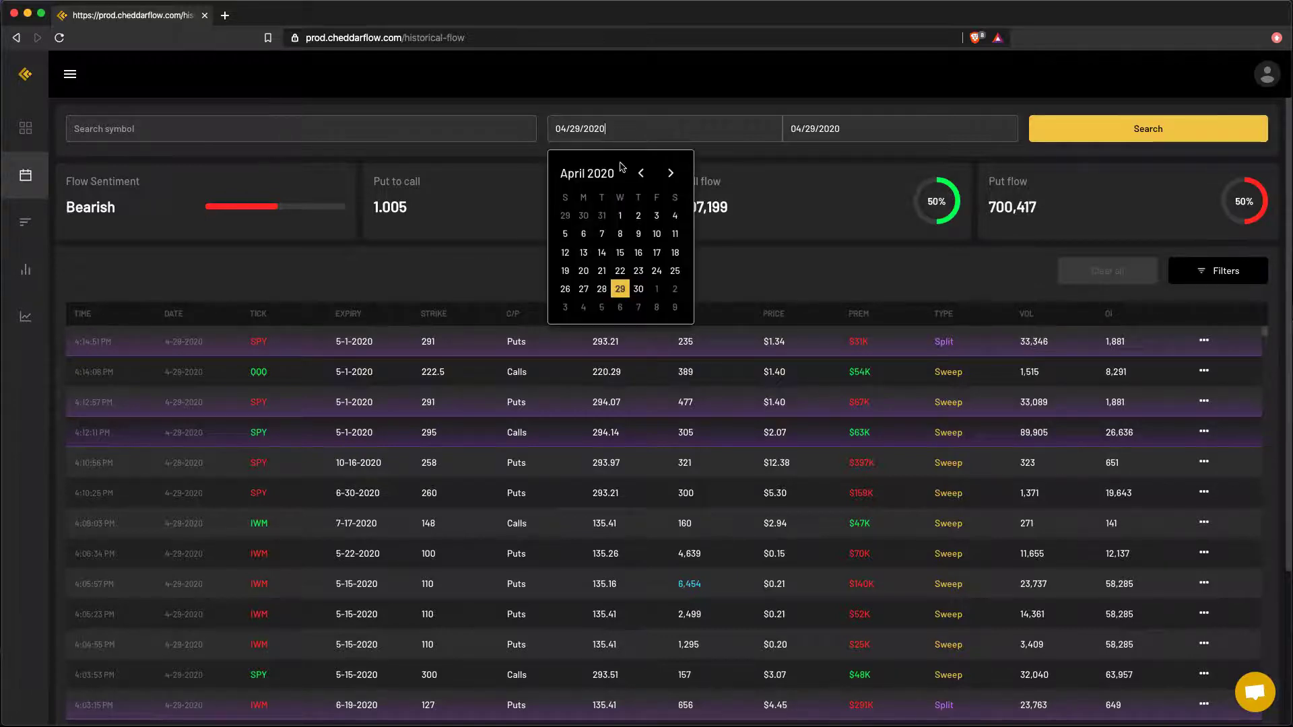
pyautogui.click(583, 289)
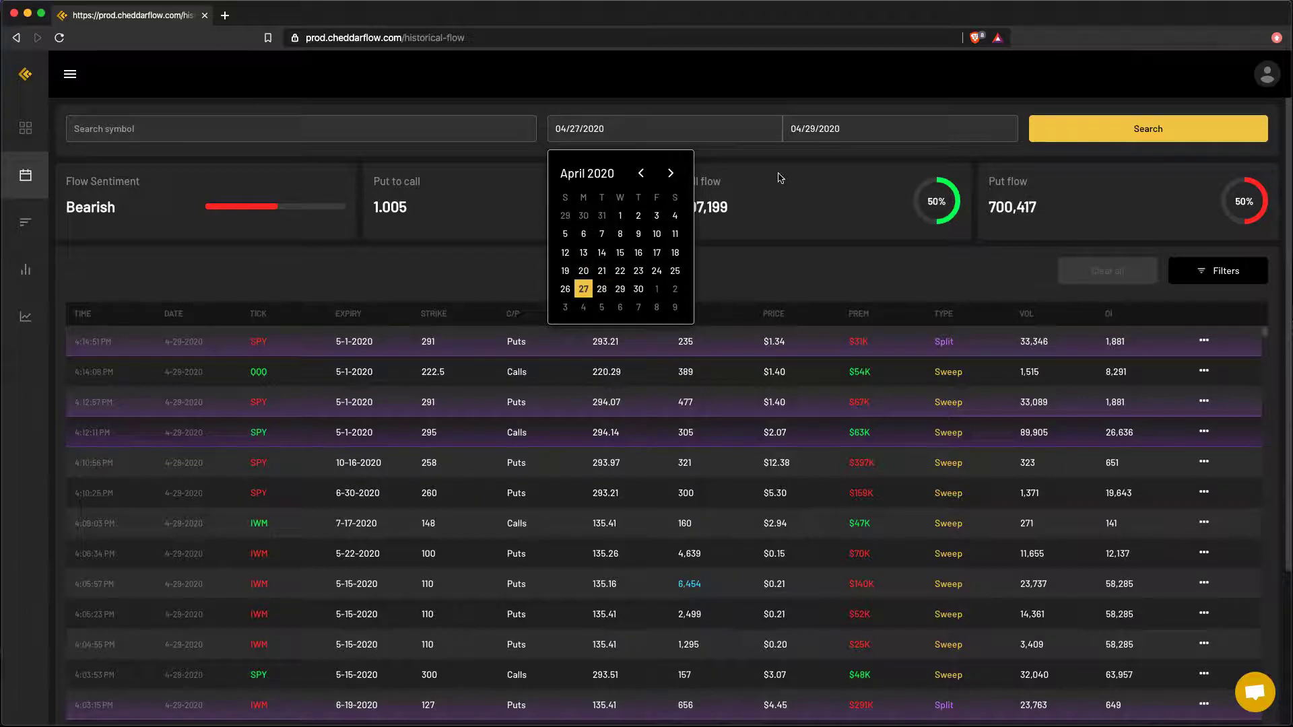
pyautogui.click(833, 134)
pyautogui.click(838, 289)
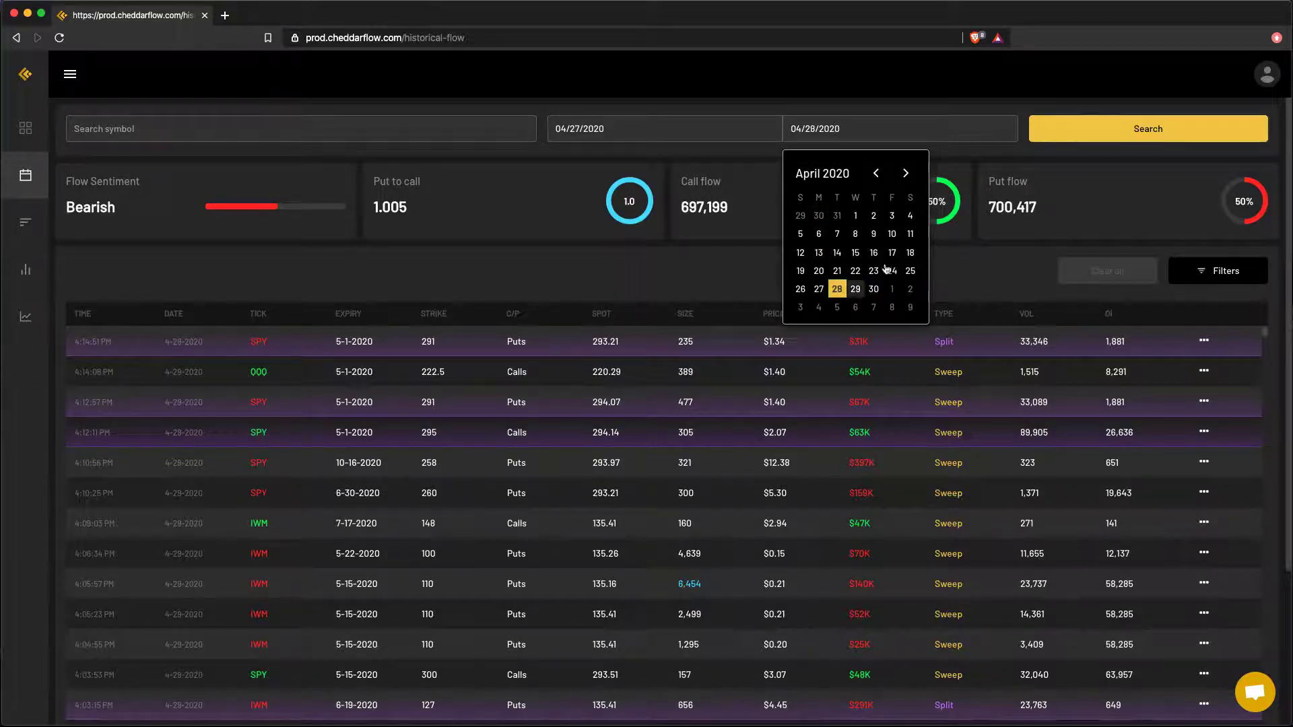
pyautogui.click(1128, 134)
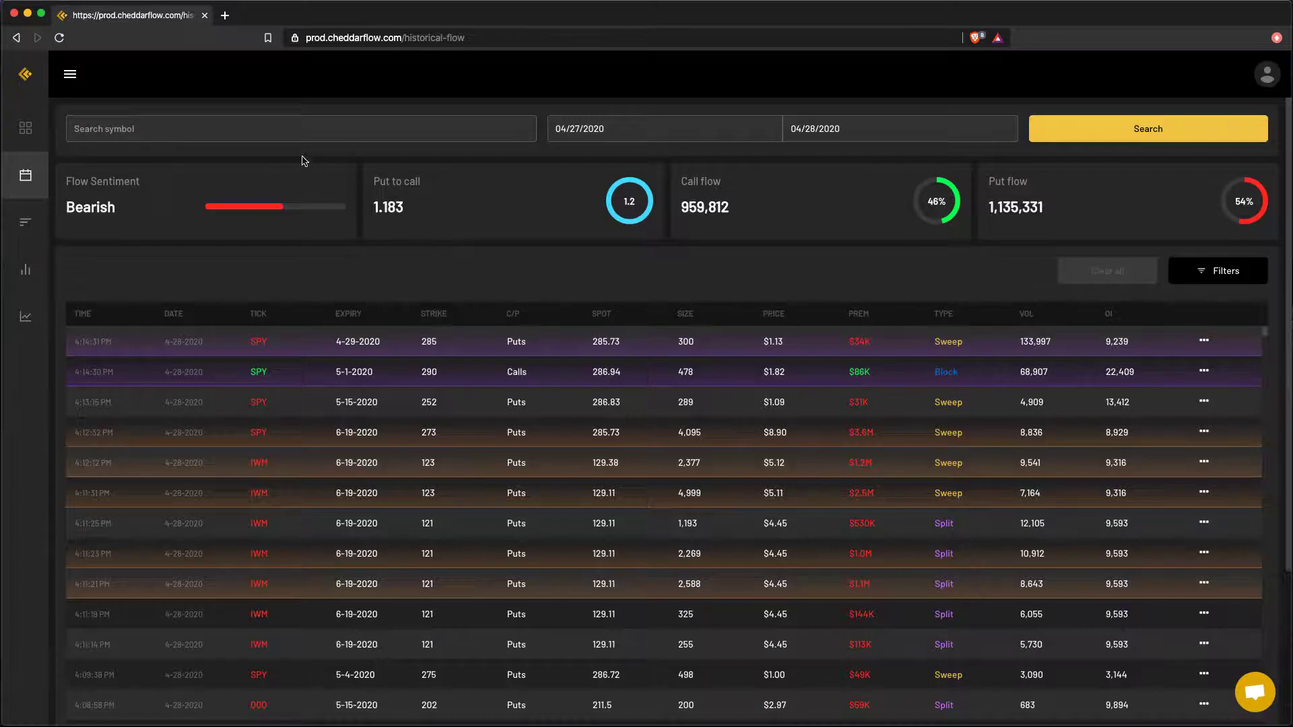
# Search SPY's historical flow with both start and end dates set to April 24, 2020.
pyautogui.write('SPY')
pyautogui.click(607, 131)
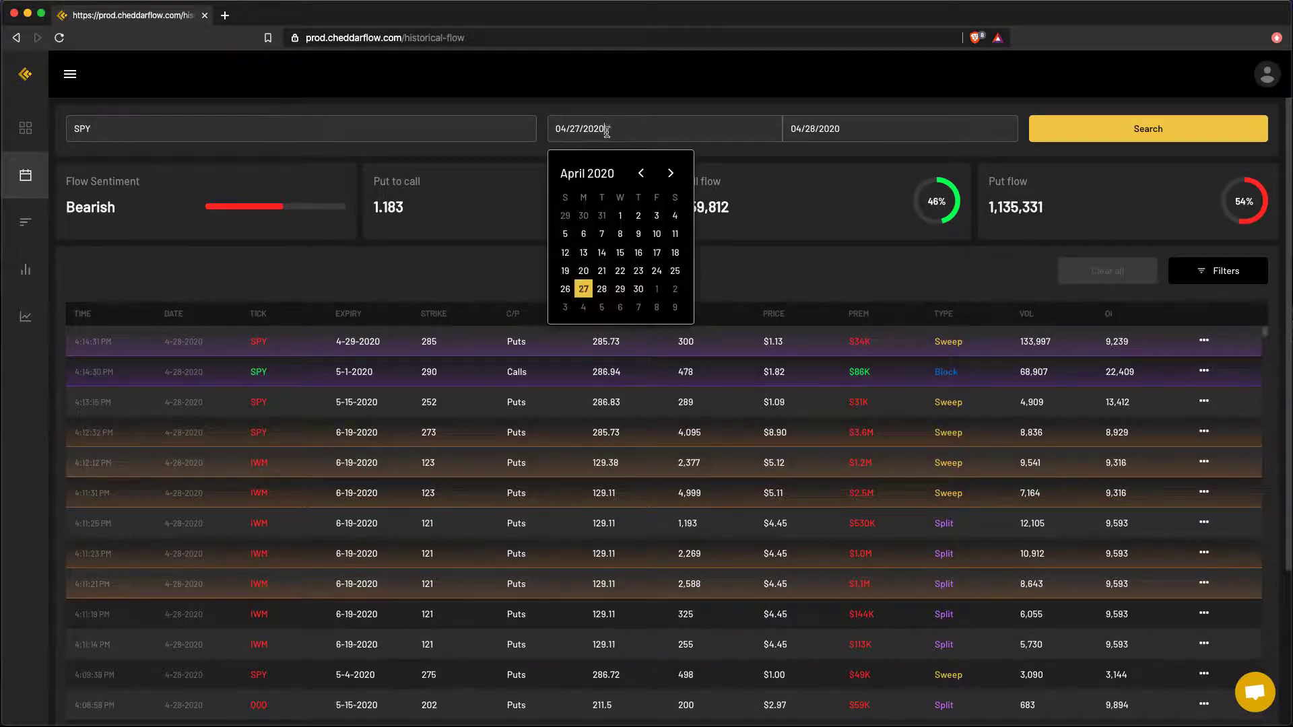
pyautogui.click(657, 270)
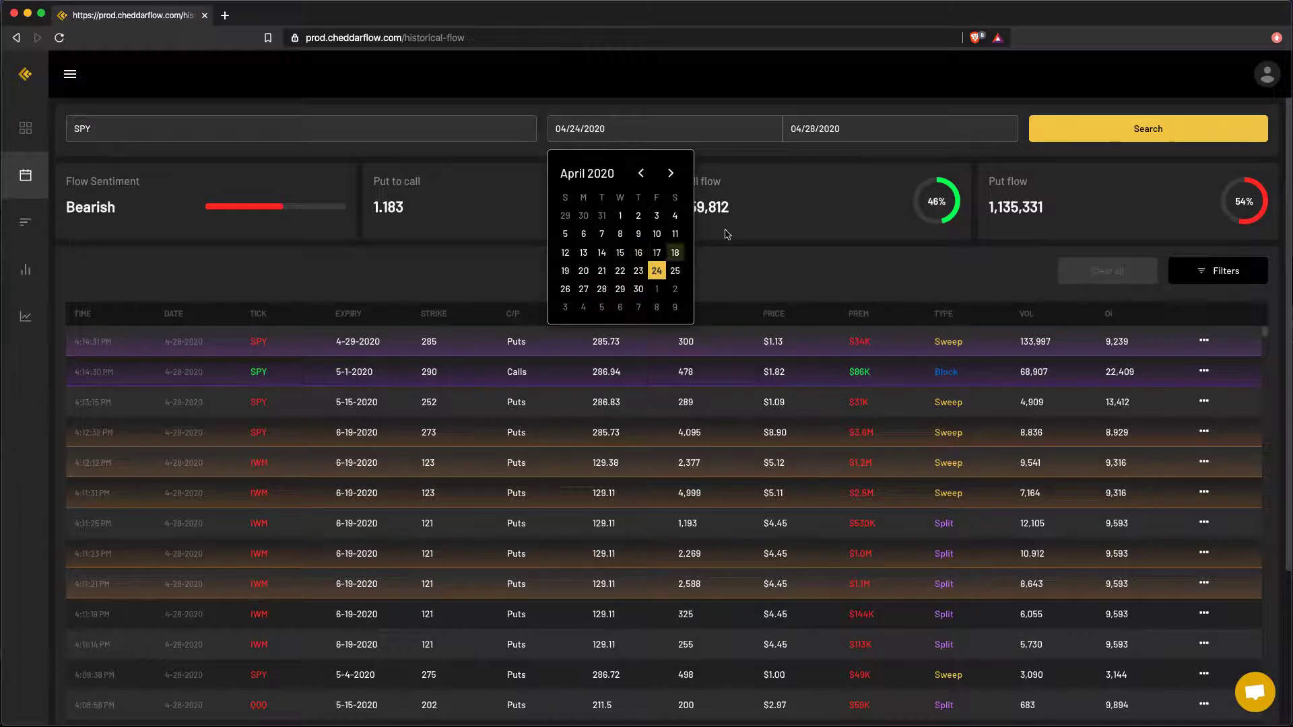
pyautogui.click(838, 128)
pyautogui.click(892, 270)
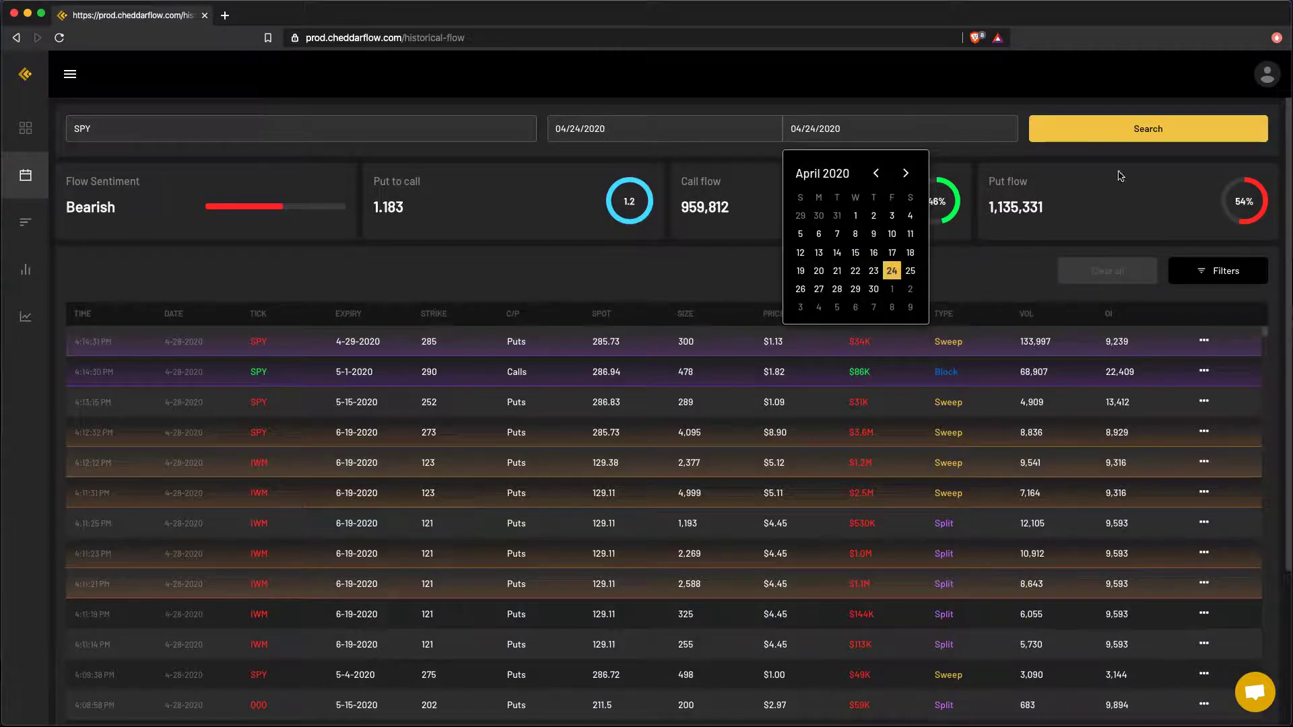
pyautogui.click(1139, 132)
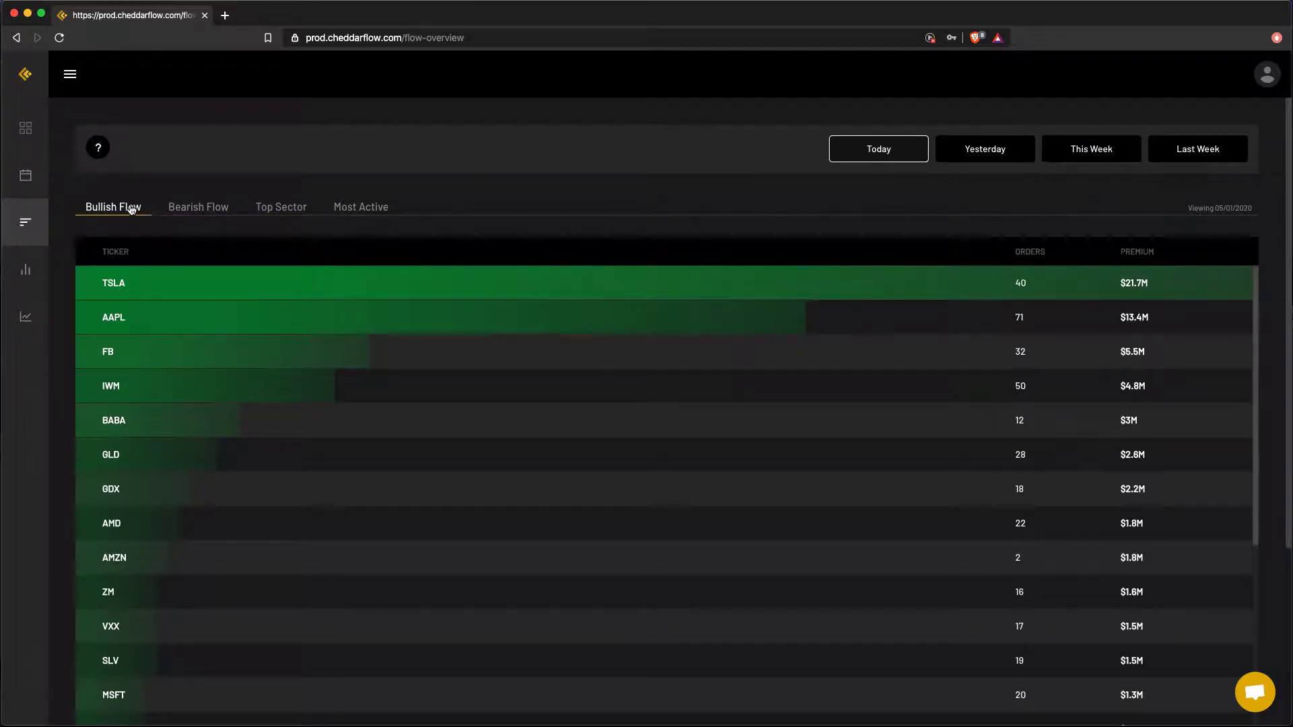
# Step through Bearish Flow, Top Sector and Most Active rankings, then show Yesterday and This Week.
pyautogui.click(208, 210)
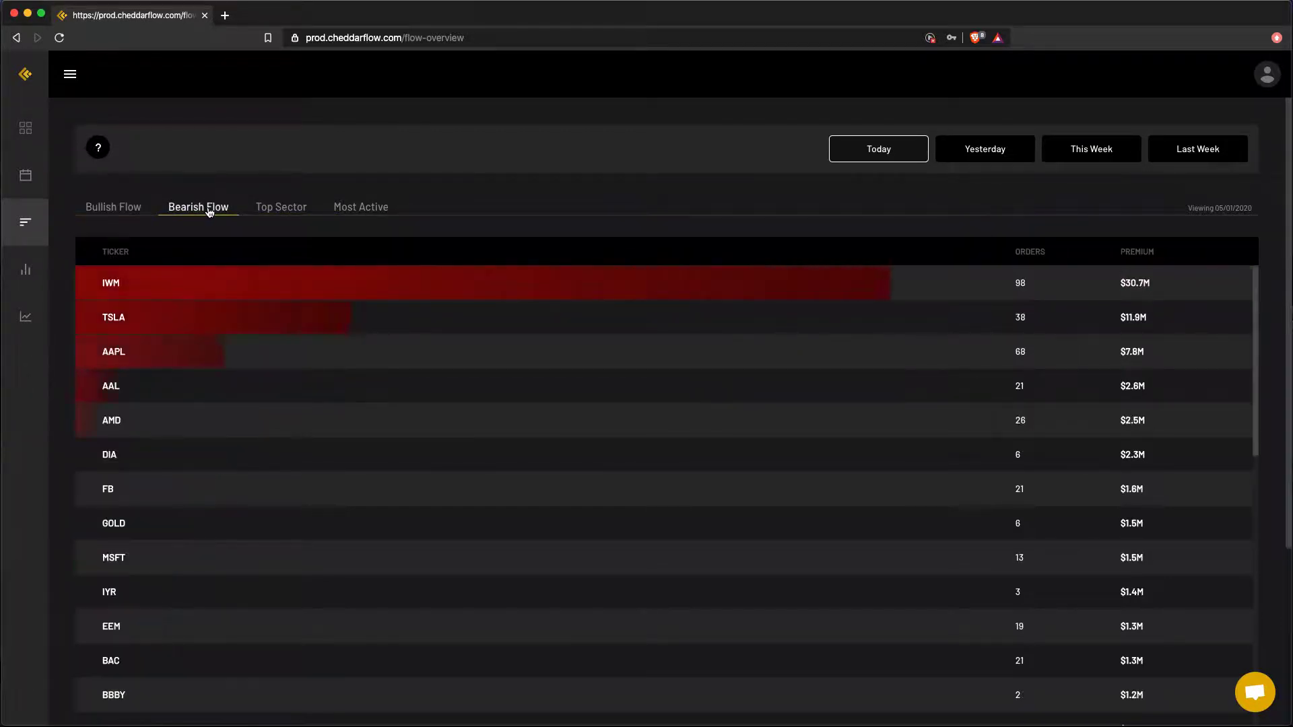
pyautogui.click(284, 211)
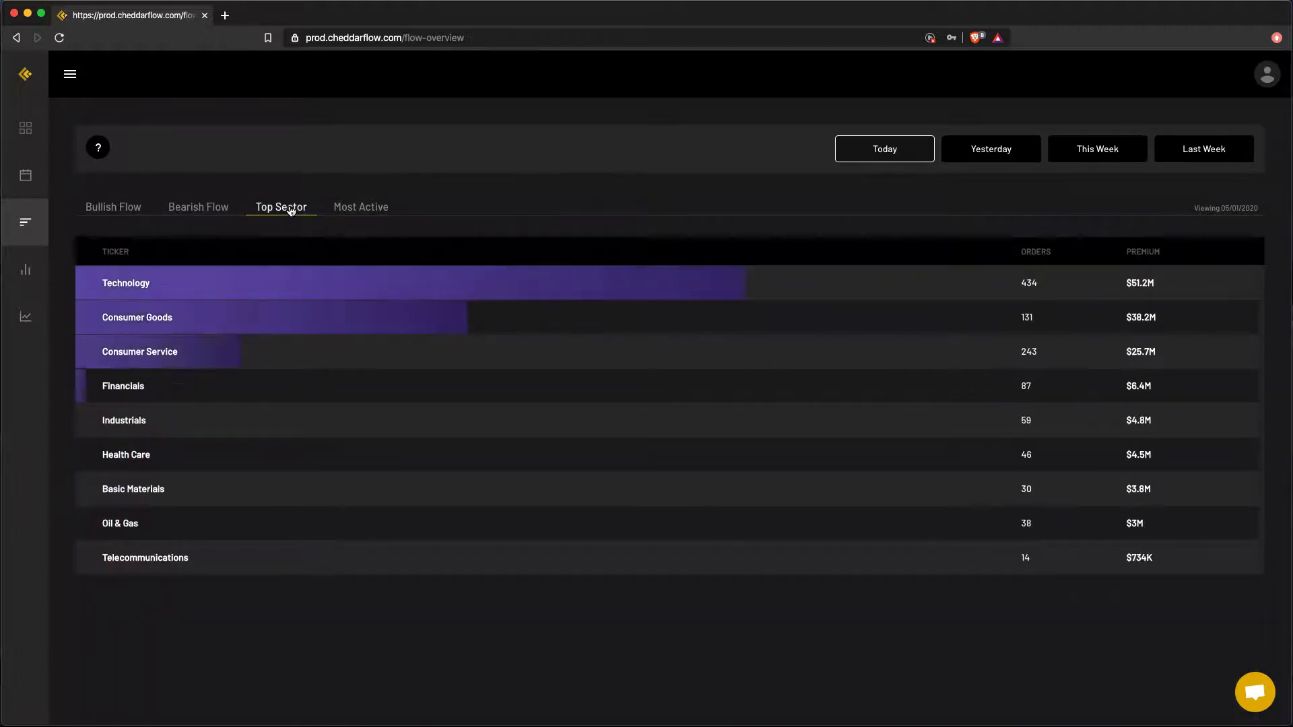
pyautogui.click(375, 210)
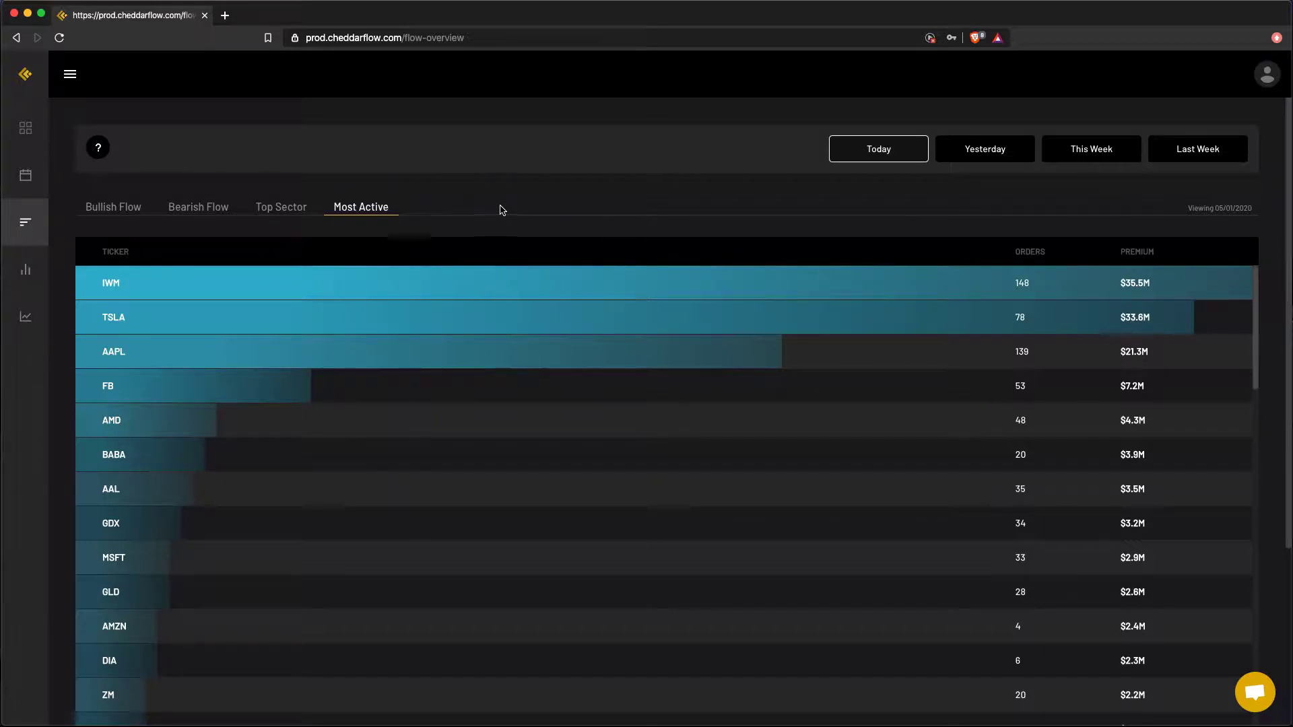
pyautogui.click(984, 156)
pyautogui.click(1092, 156)
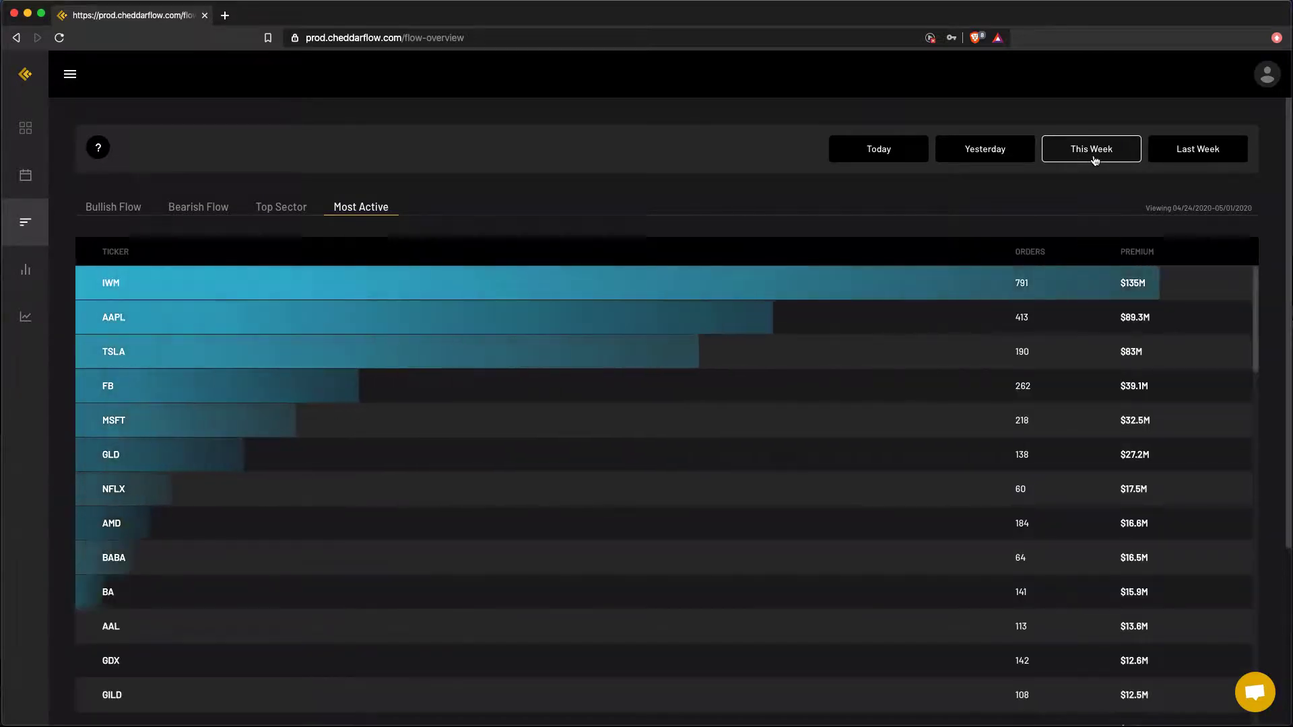
# For Last Week, open IWM's orders, sort by expiry latest first, move Expiry after PREM, and close.
pyautogui.click(1203, 154)
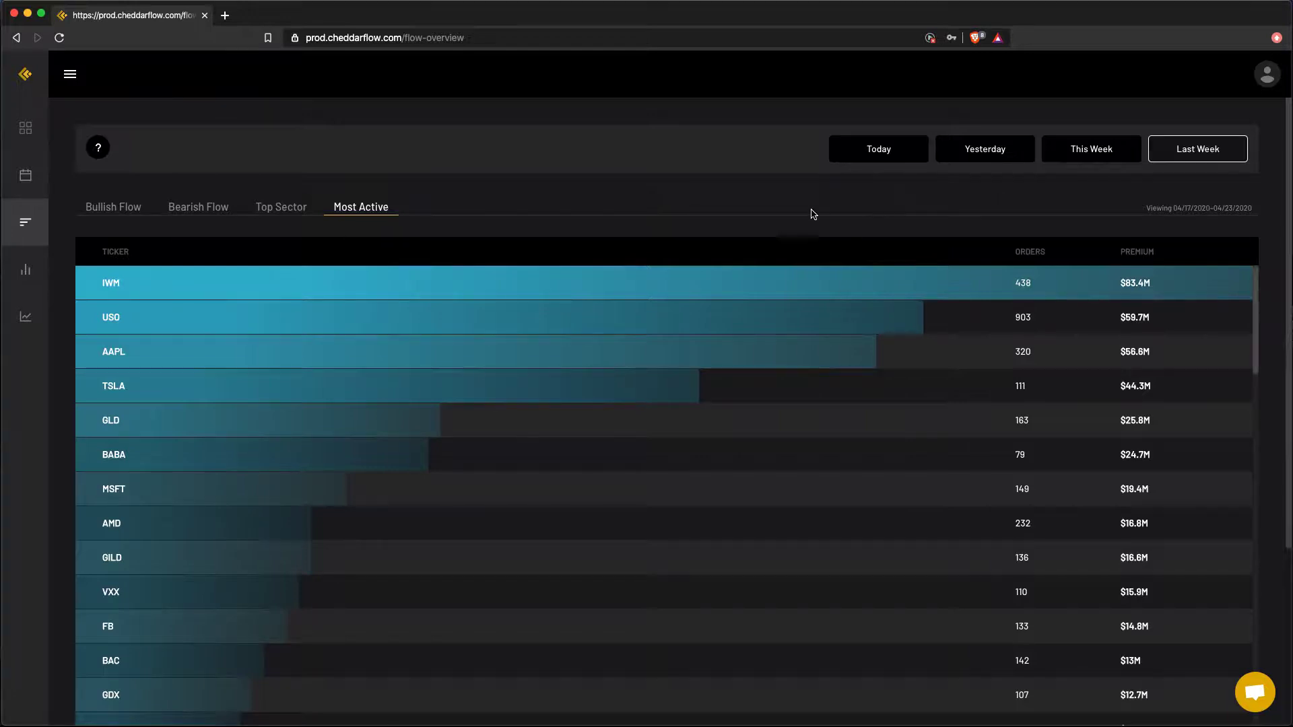
pyautogui.click(687, 283)
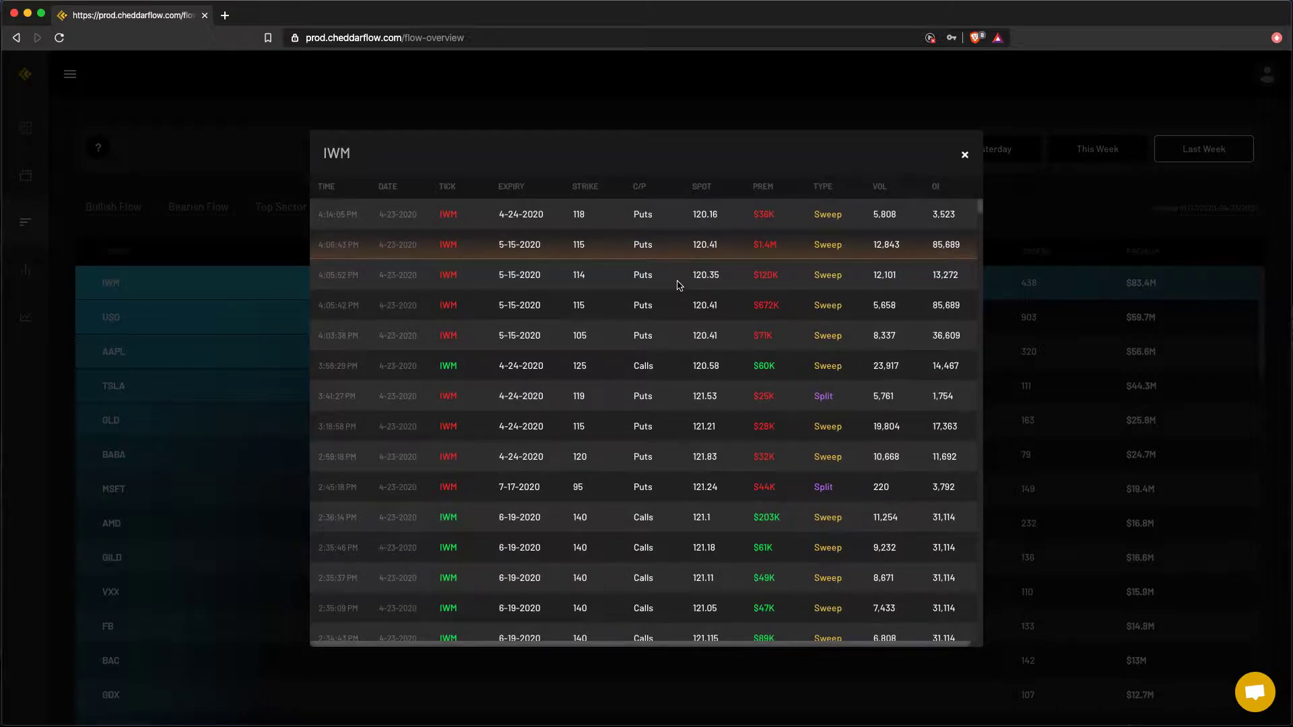
pyautogui.click(518, 185)
pyautogui.click(519, 187)
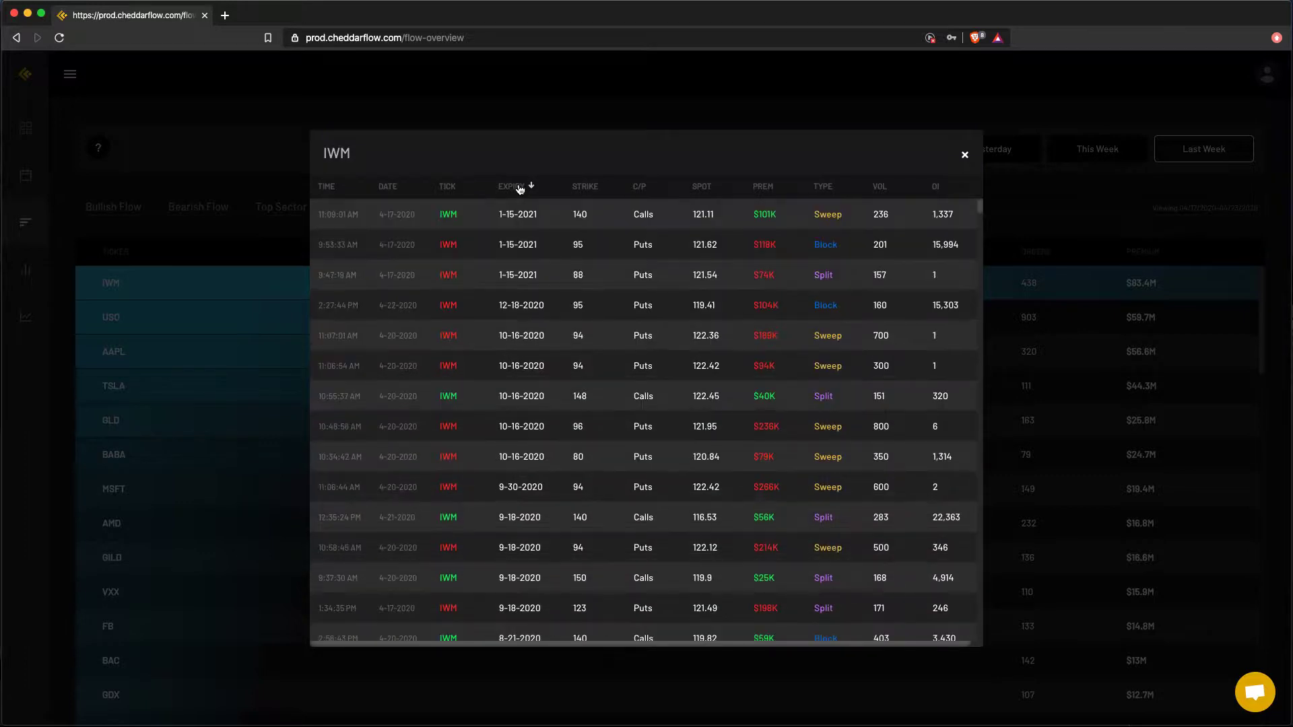
pyautogui.moveTo(519, 189); pyautogui.dragTo(754, 191)
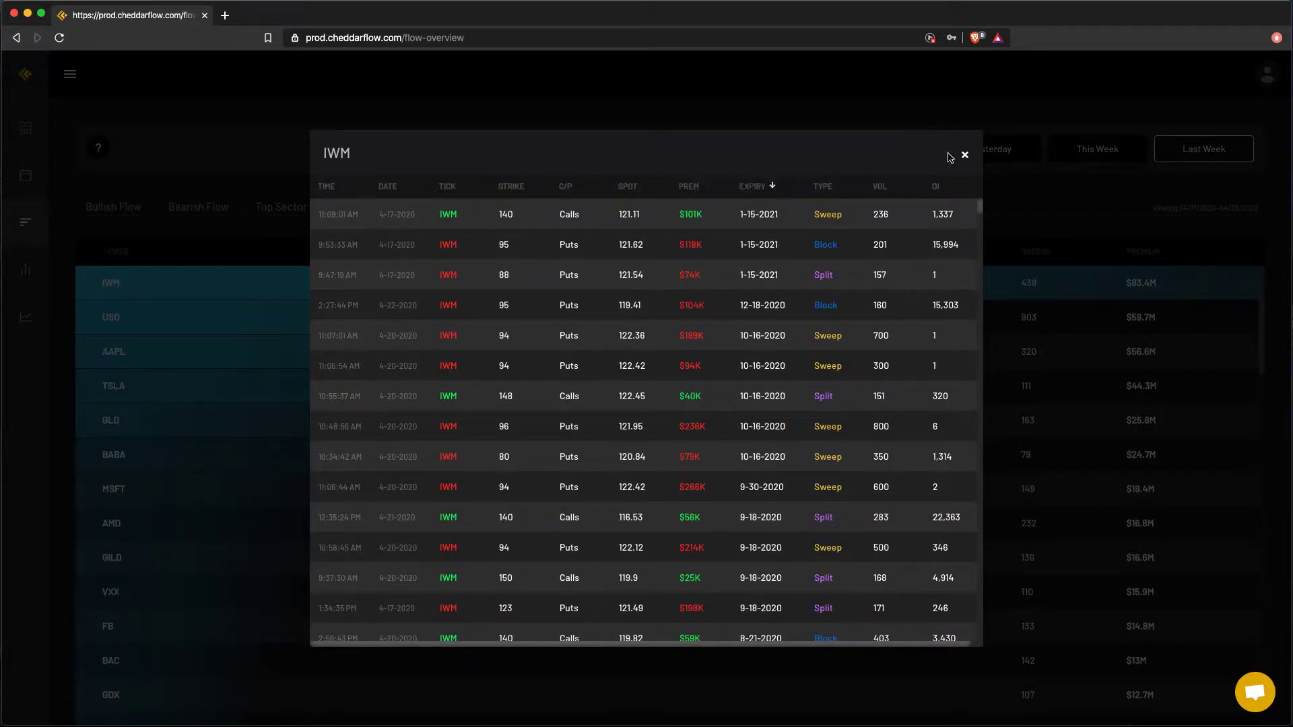
pyautogui.click(967, 155)
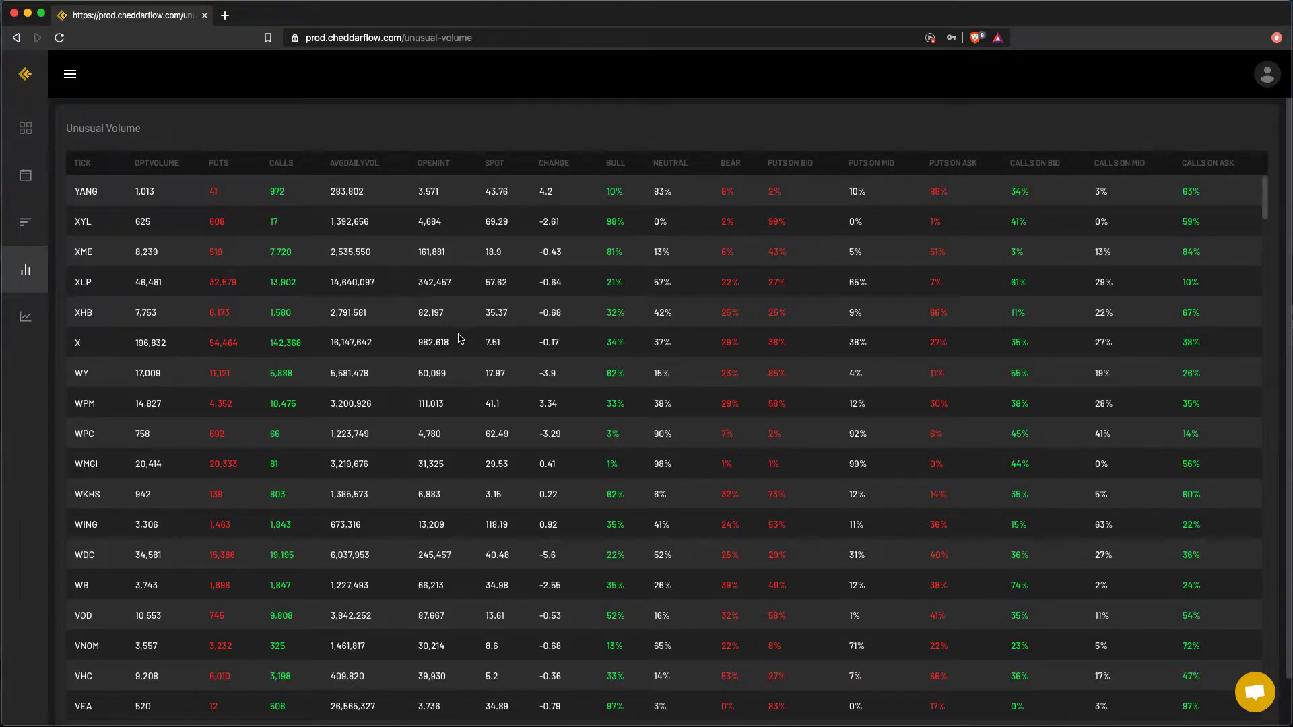
# Scroll the Unusual Volume table right to the IV and Events columns, then back left.
pyautogui.hscroll(5, 460, 338)
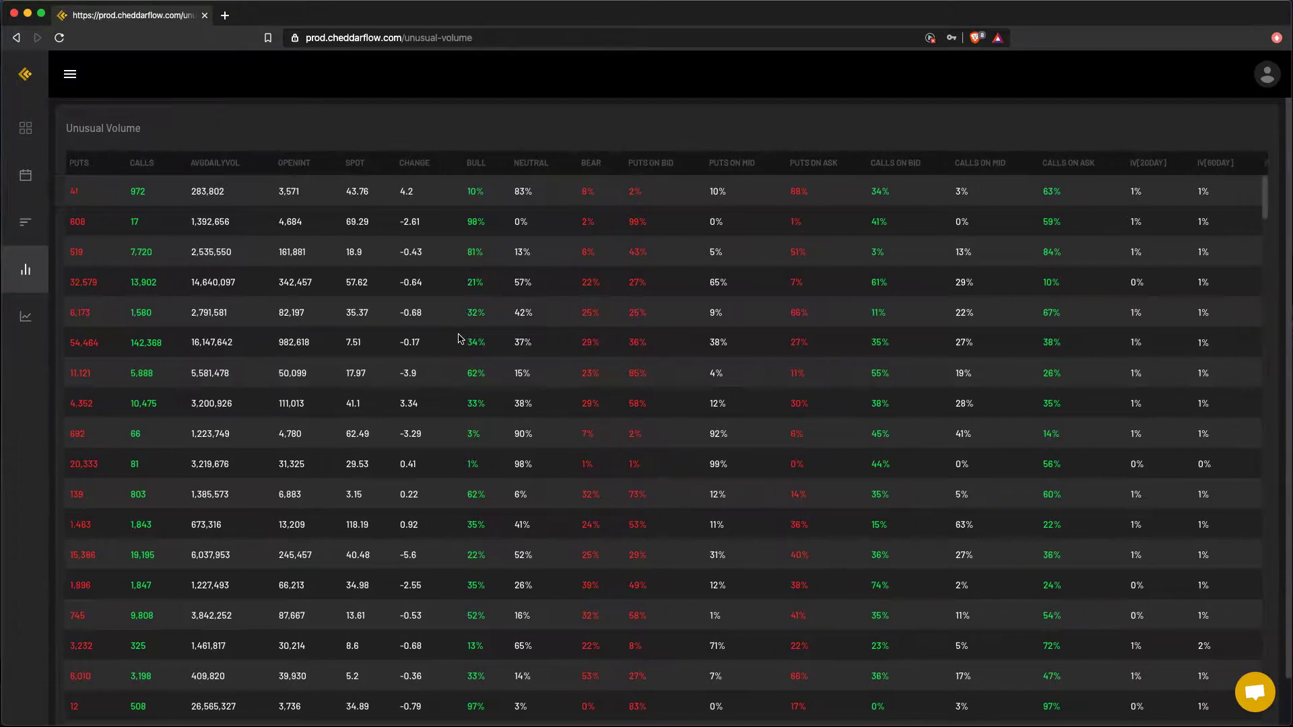
pyautogui.hscroll(3, 460, 338)
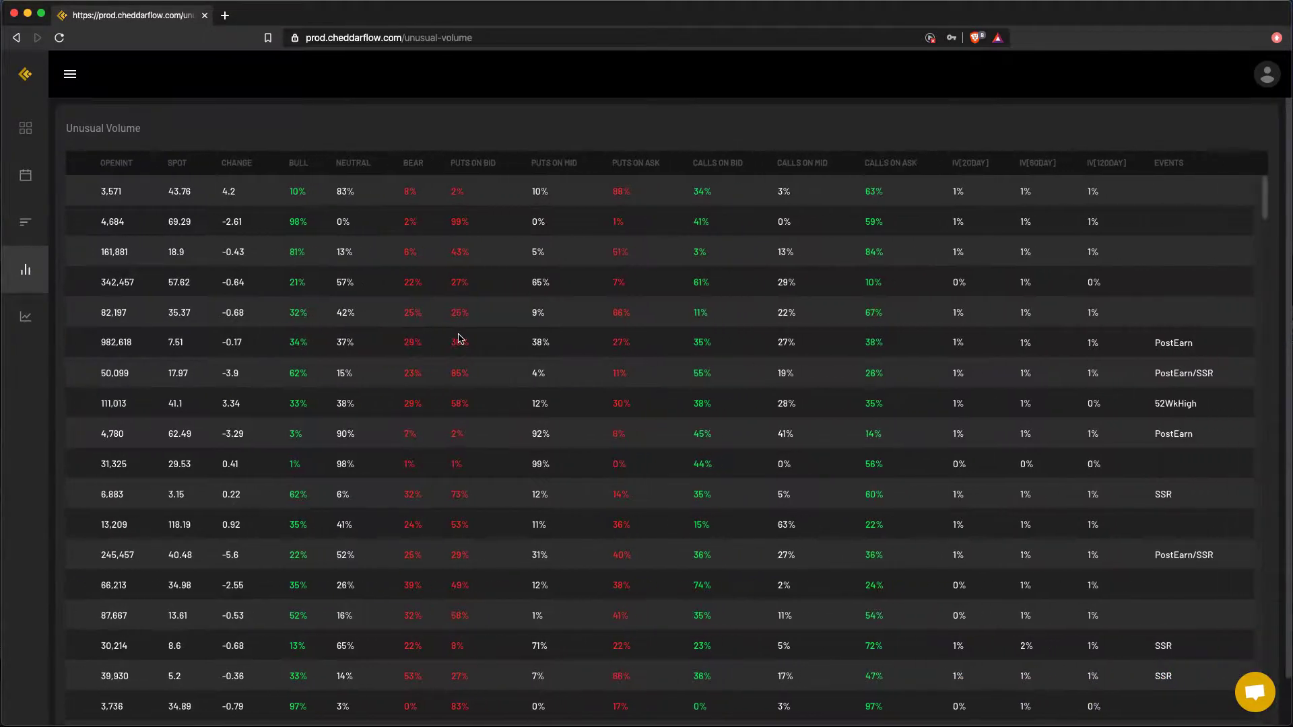
pyautogui.hscroll(-8, 458, 338)
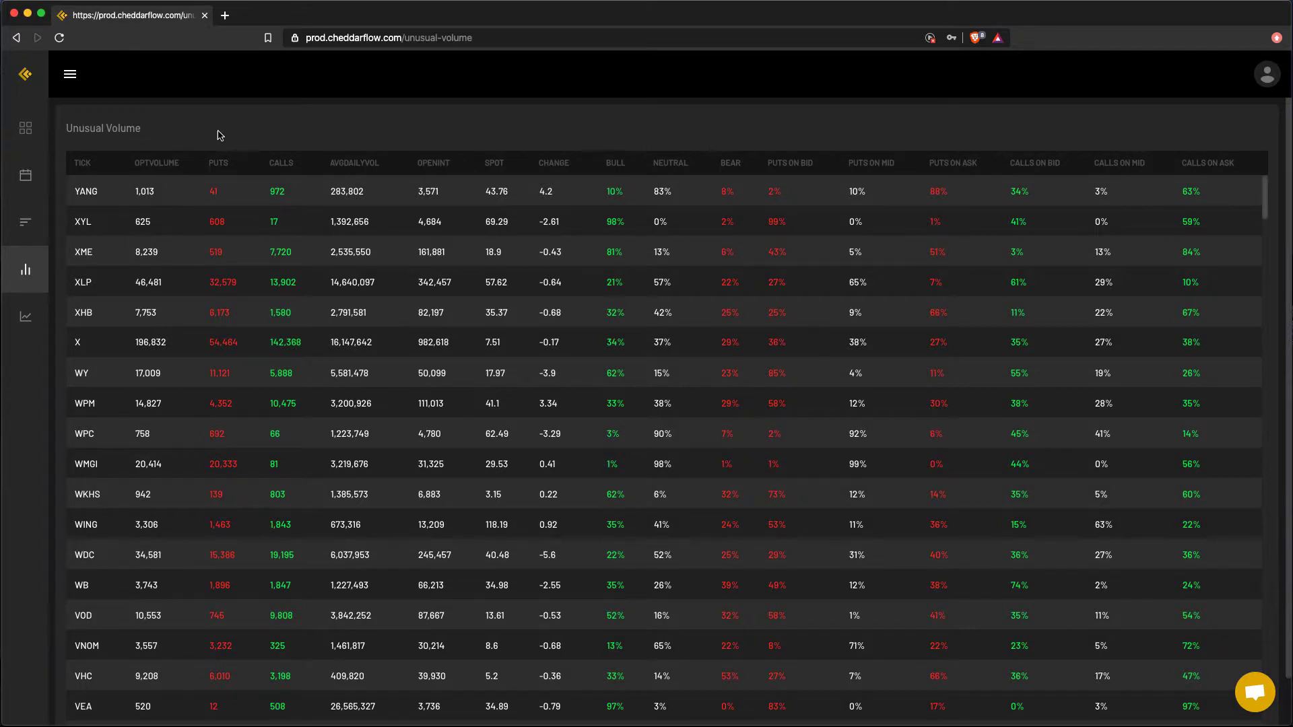
# Sort OPTVOLUME descending so AAPL leads at 1,335,014, then scroll through the ranked tickers.
pyautogui.click(168, 164)
pyautogui.click(168, 164)
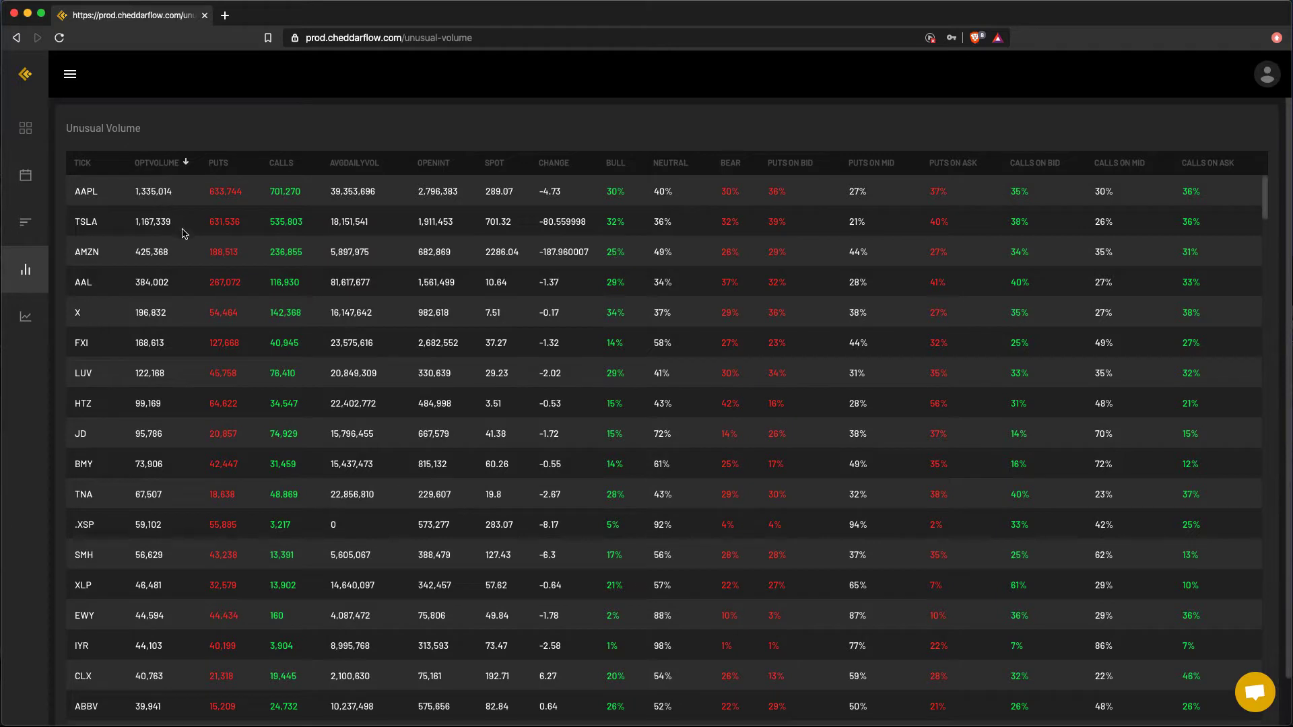
pyautogui.scroll(-3, 186, 245)
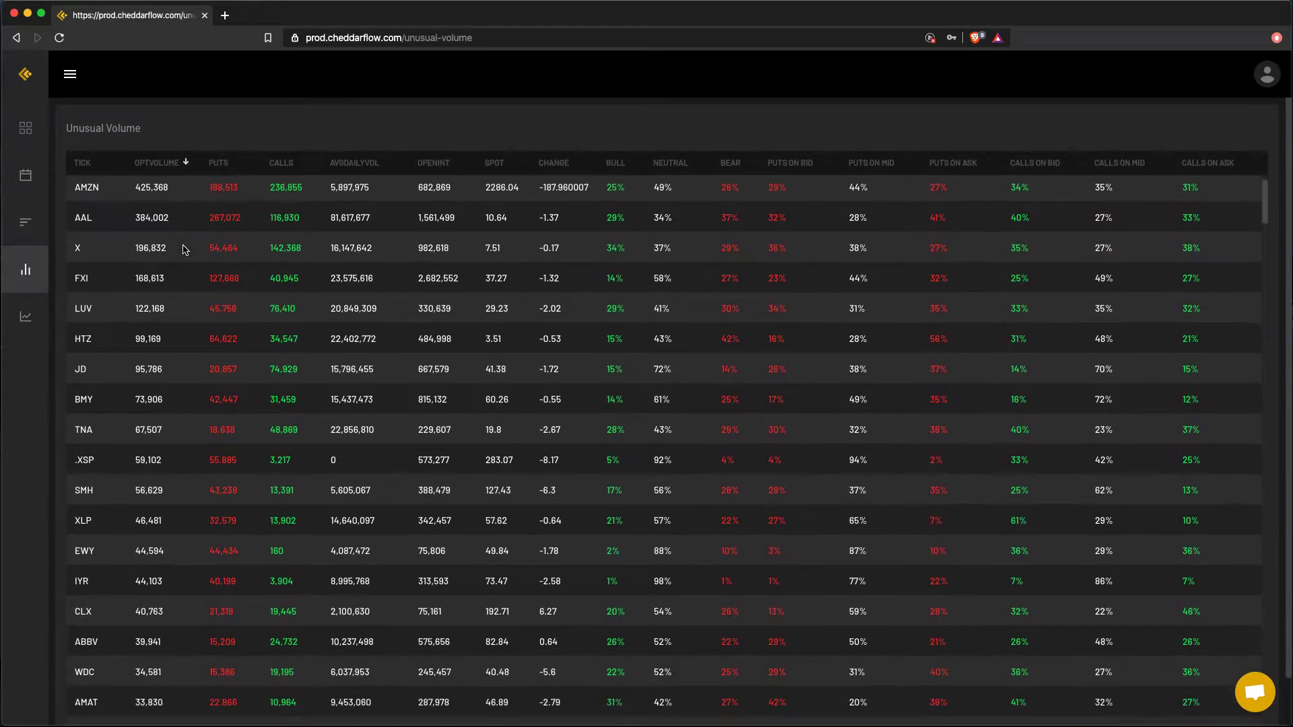
pyautogui.scroll(-1, 186, 250)
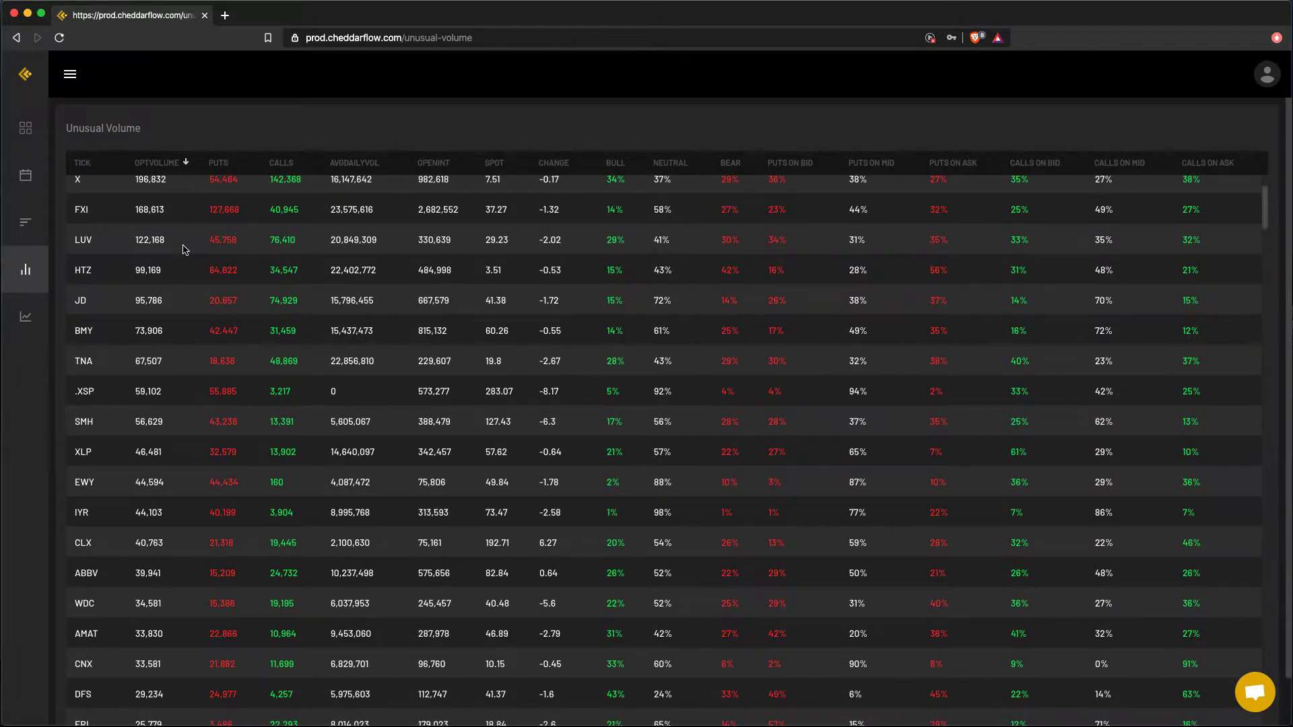
pyautogui.scroll(-2, 186, 250)
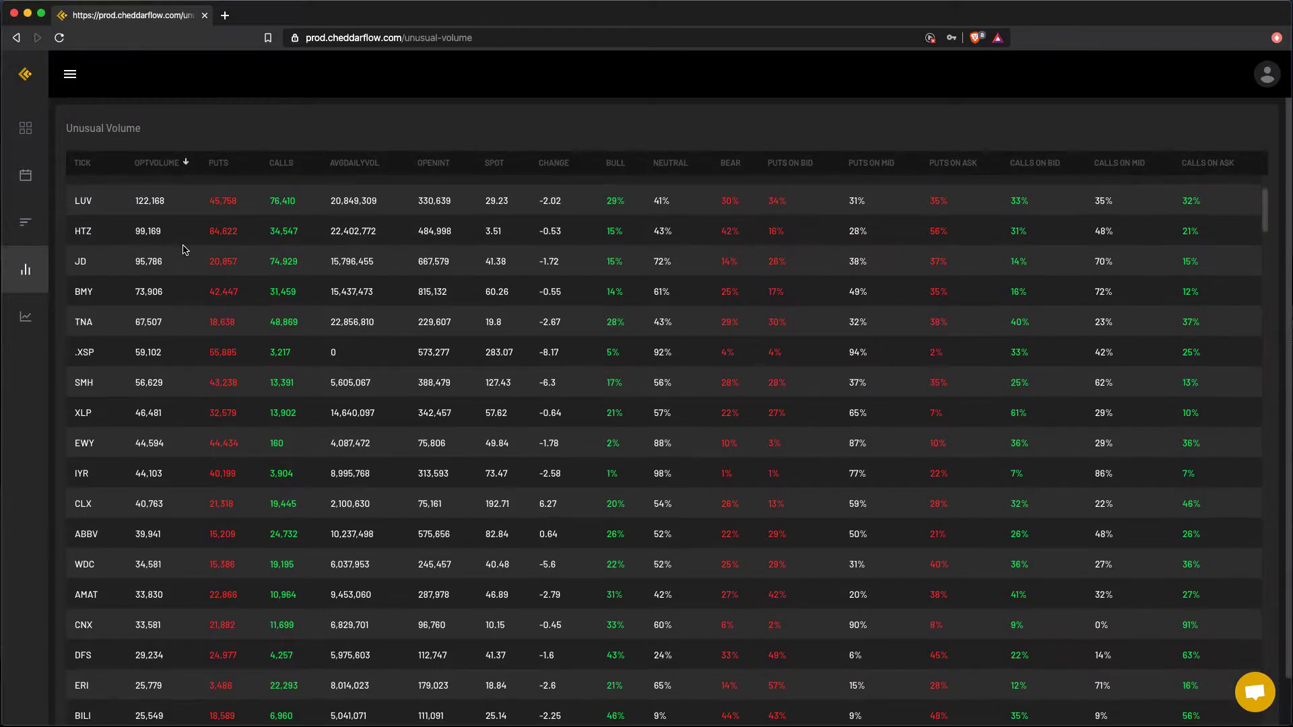
pyautogui.scroll(-1, 186, 250)
pyautogui.scroll(-1, 186, 250)
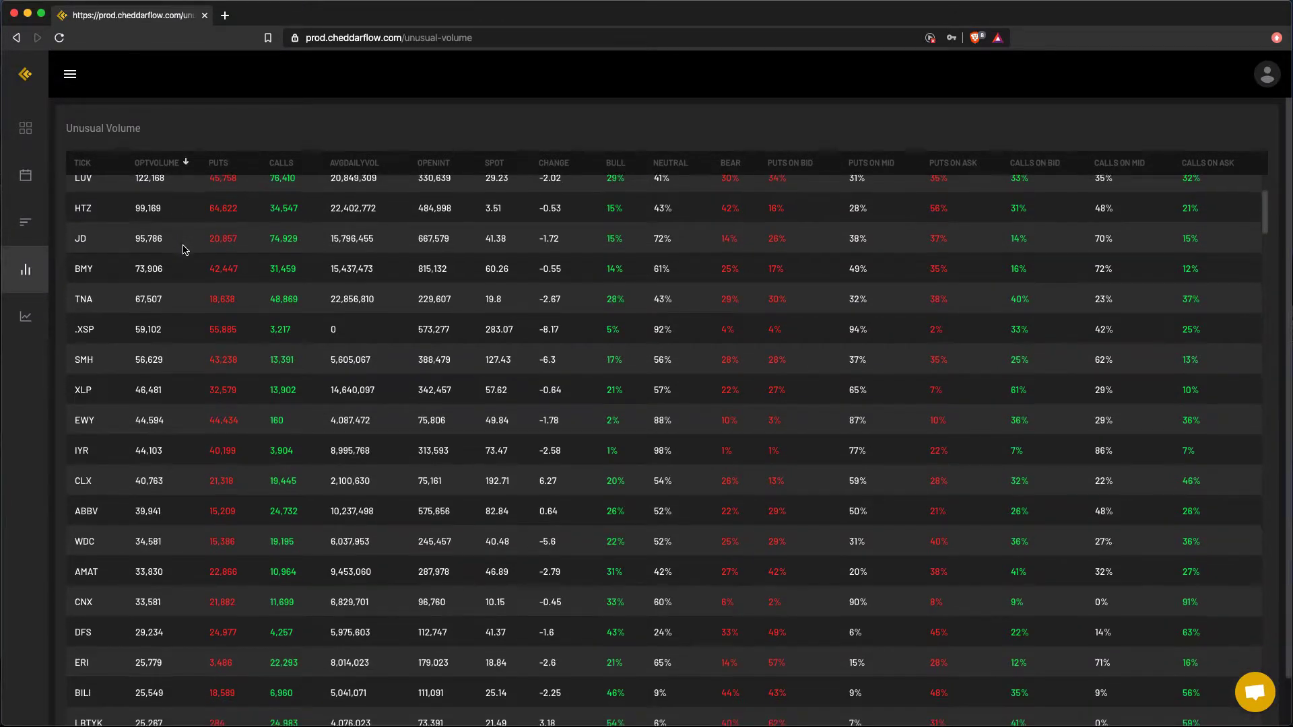
pyautogui.scroll(-2, 186, 250)
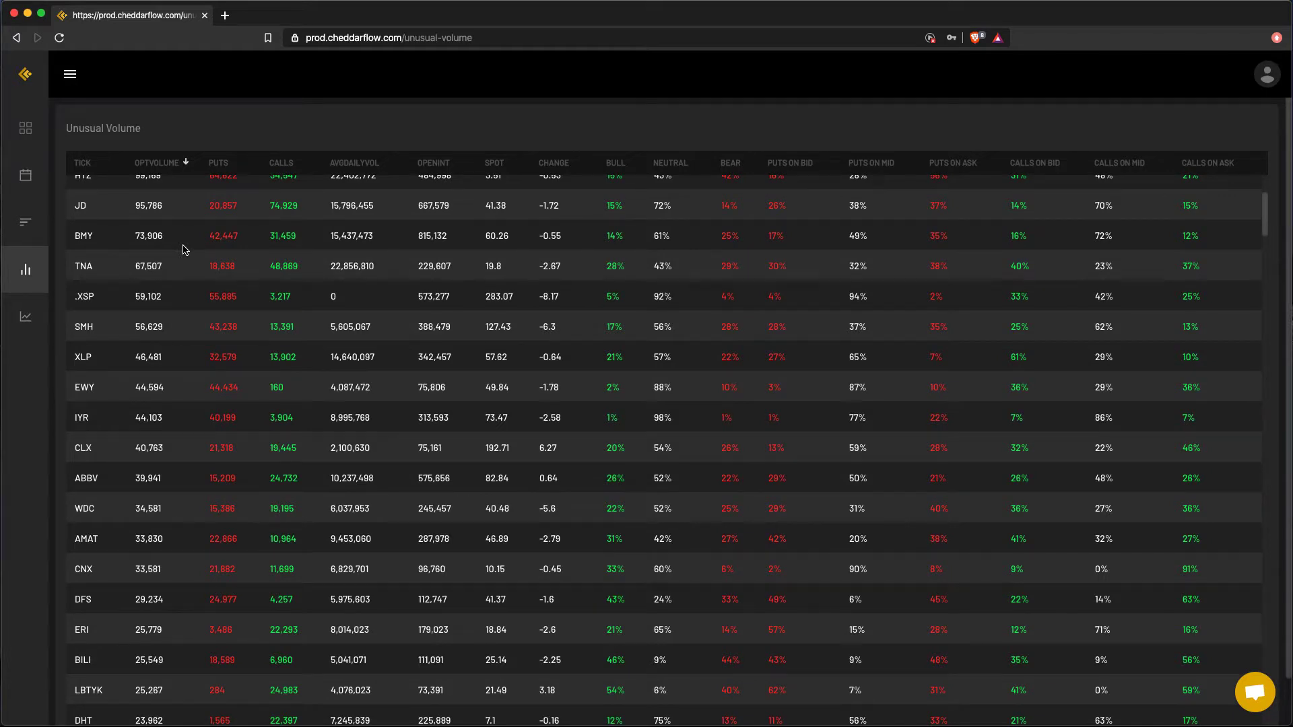
pyautogui.scroll(2, 186, 250)
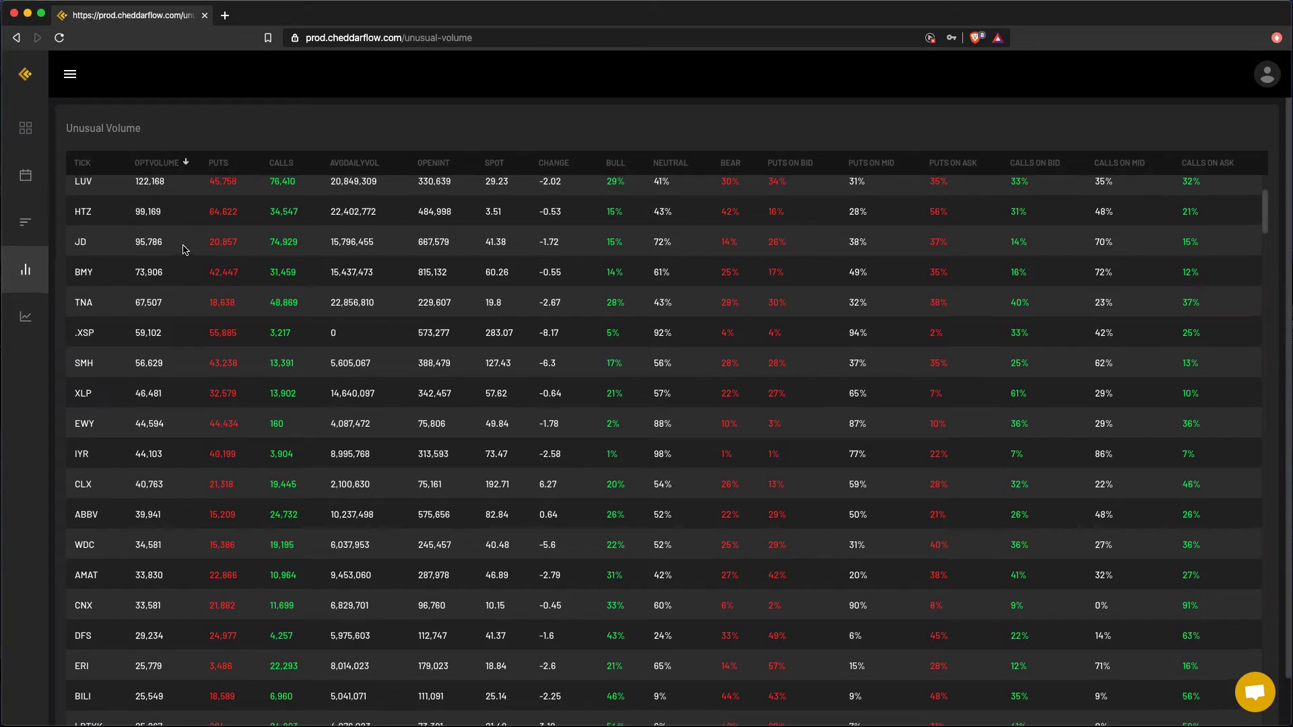
pyautogui.scroll(3, 186, 250)
pyautogui.scroll(8, 184, 250)
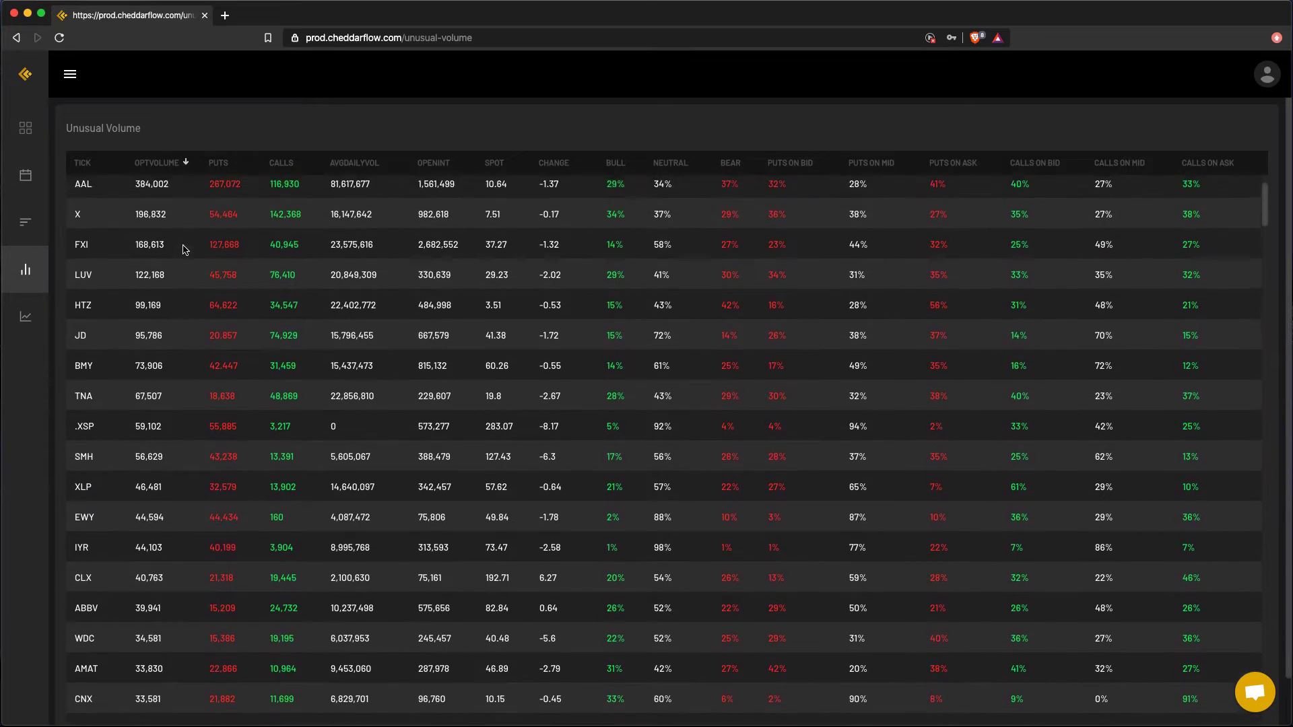
pyautogui.hscroll(1, 184, 250)
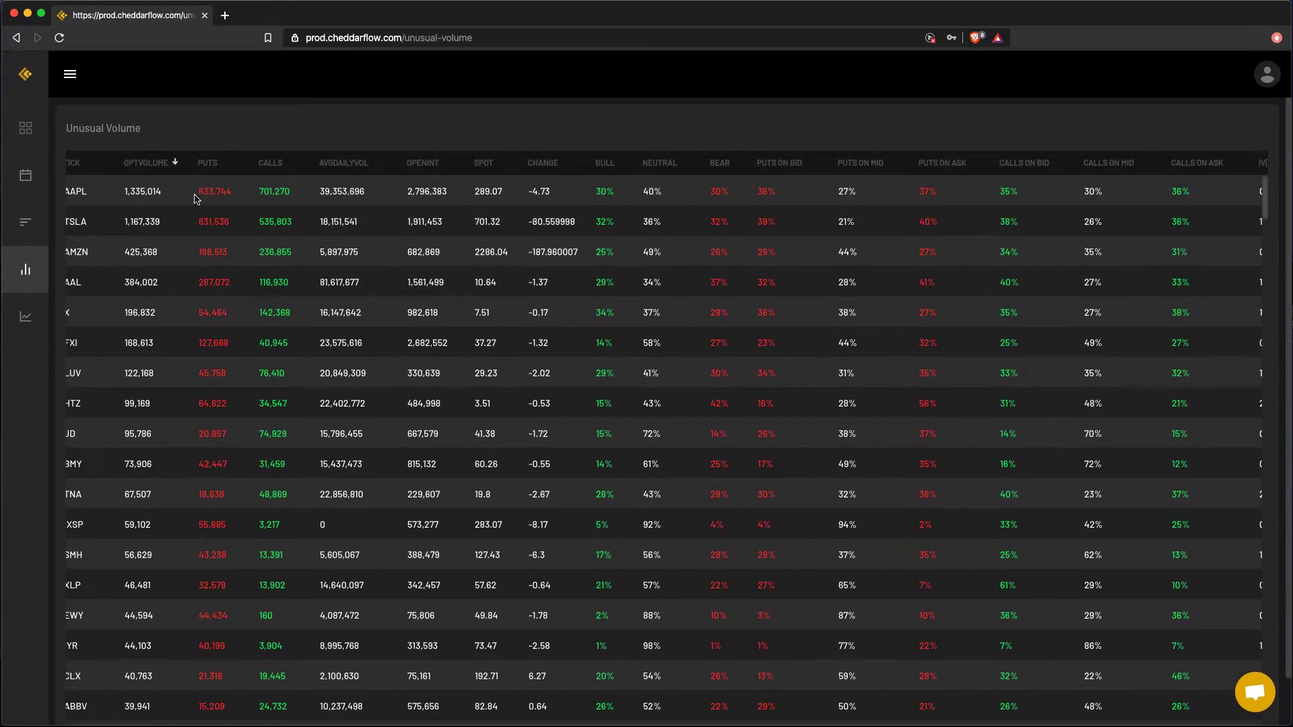
pyautogui.hscroll(-1, 225, 133)
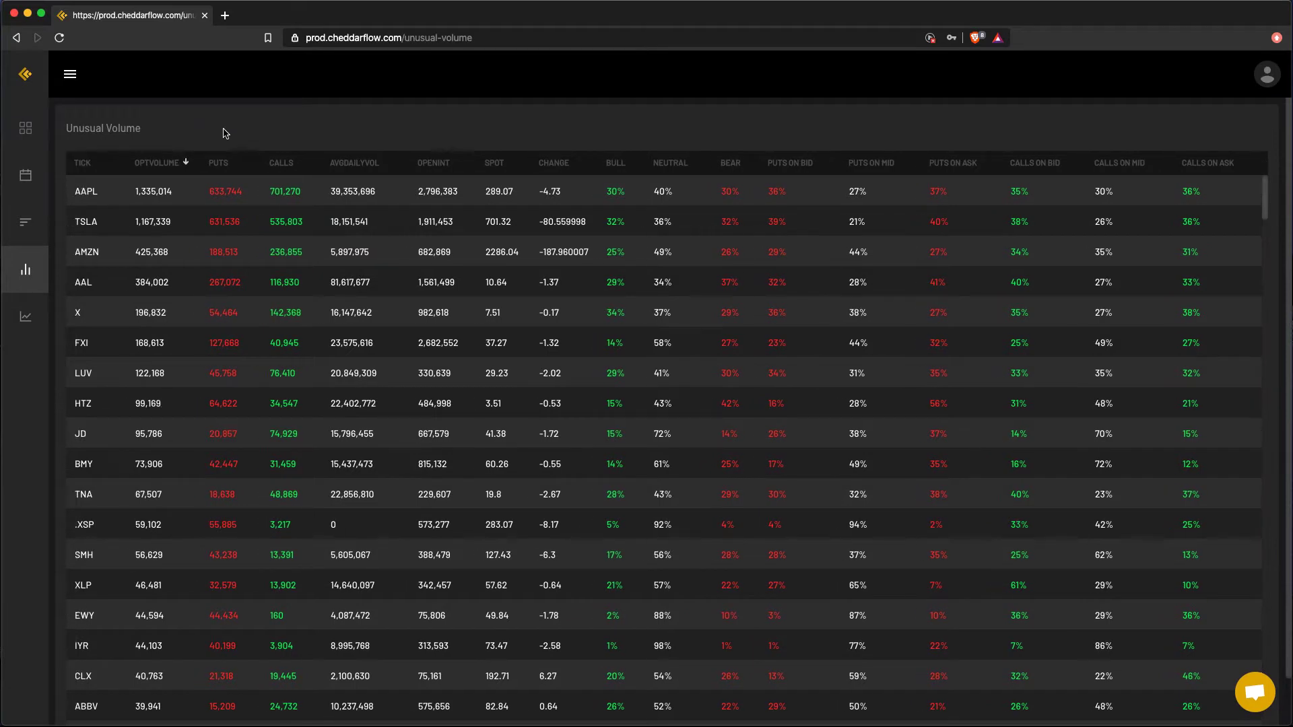